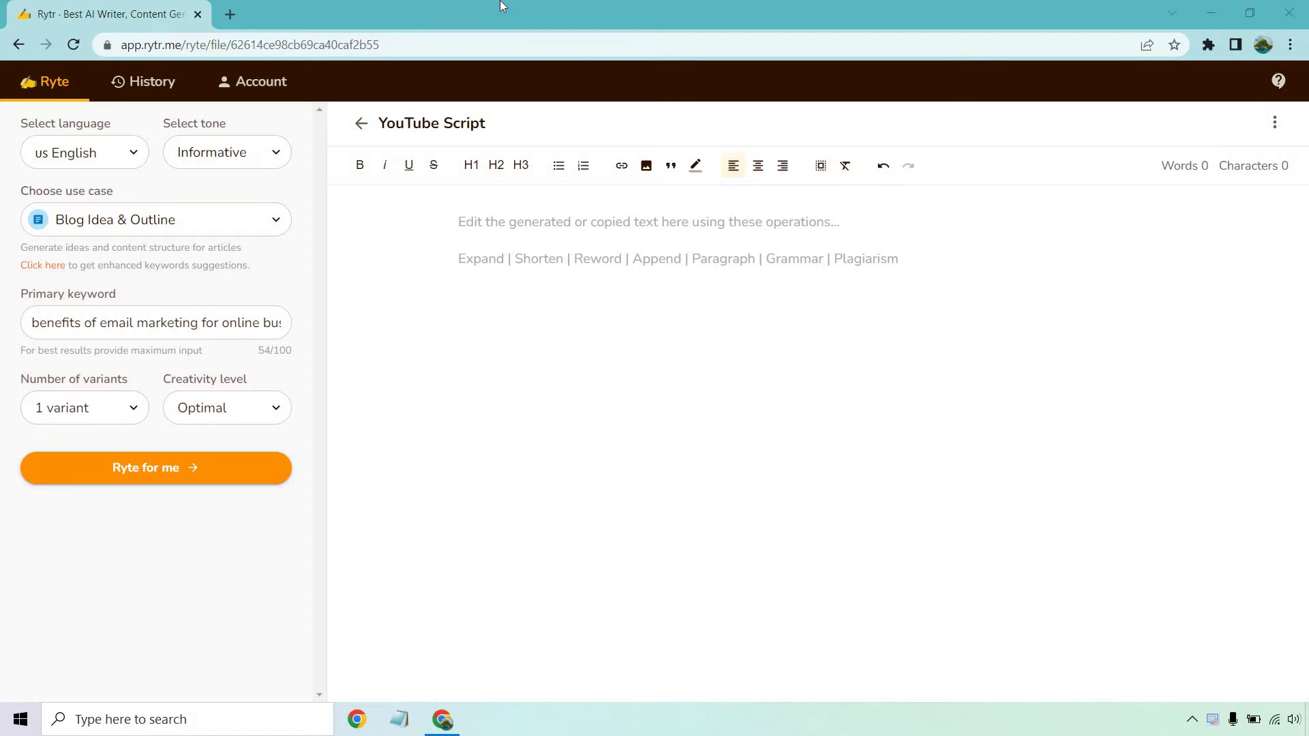
Keep Blog Idea & Outline as the use case and review the primary keyword text.
{"action": "left_click", "coordinate": [226, 221]}
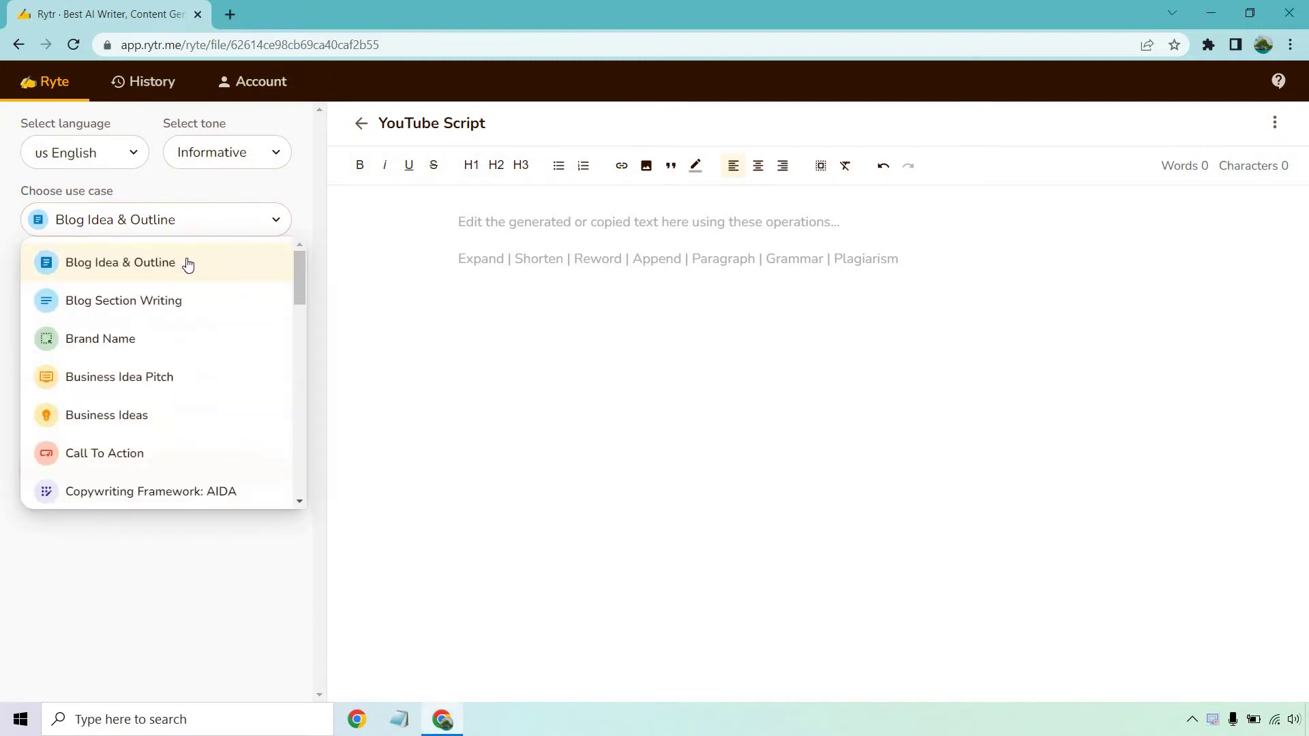
{"action": "left_click_drag", "start_coordinate": [297, 267], "coordinate": [325, 478]}
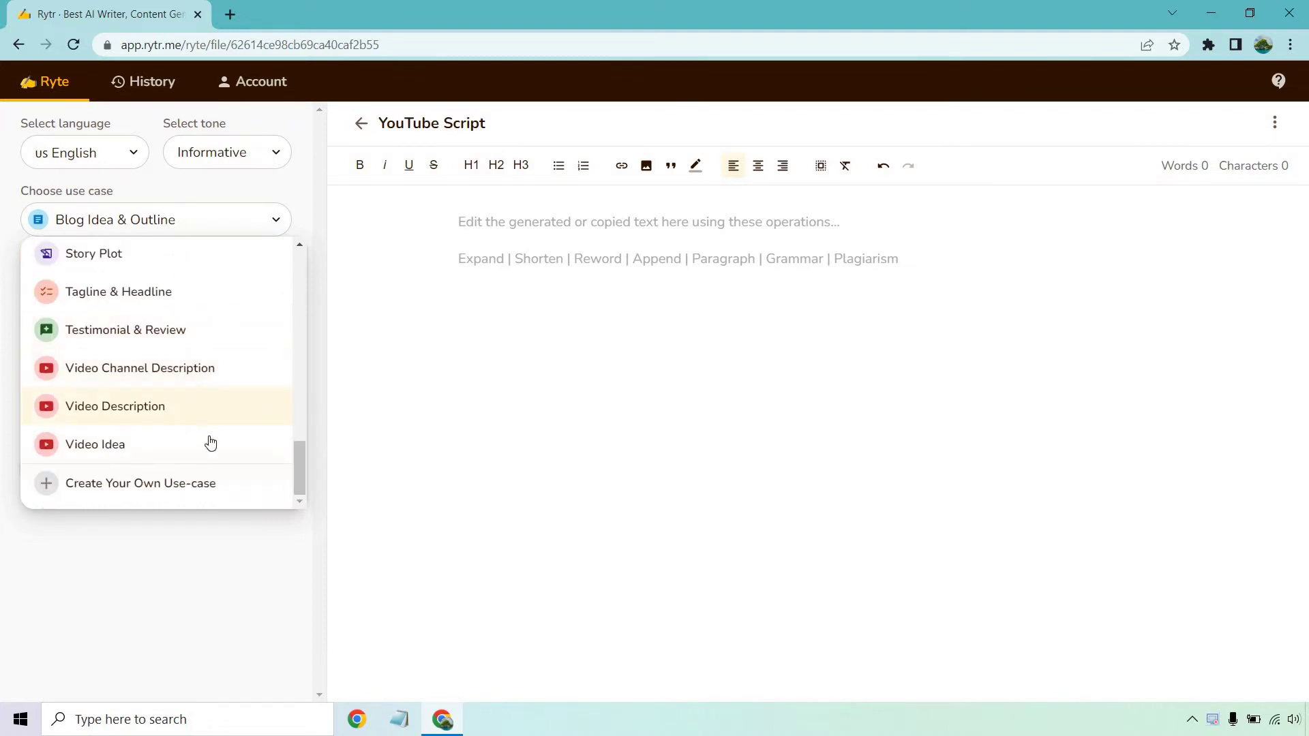
{"action": "left_click", "coordinate": [271, 193]}
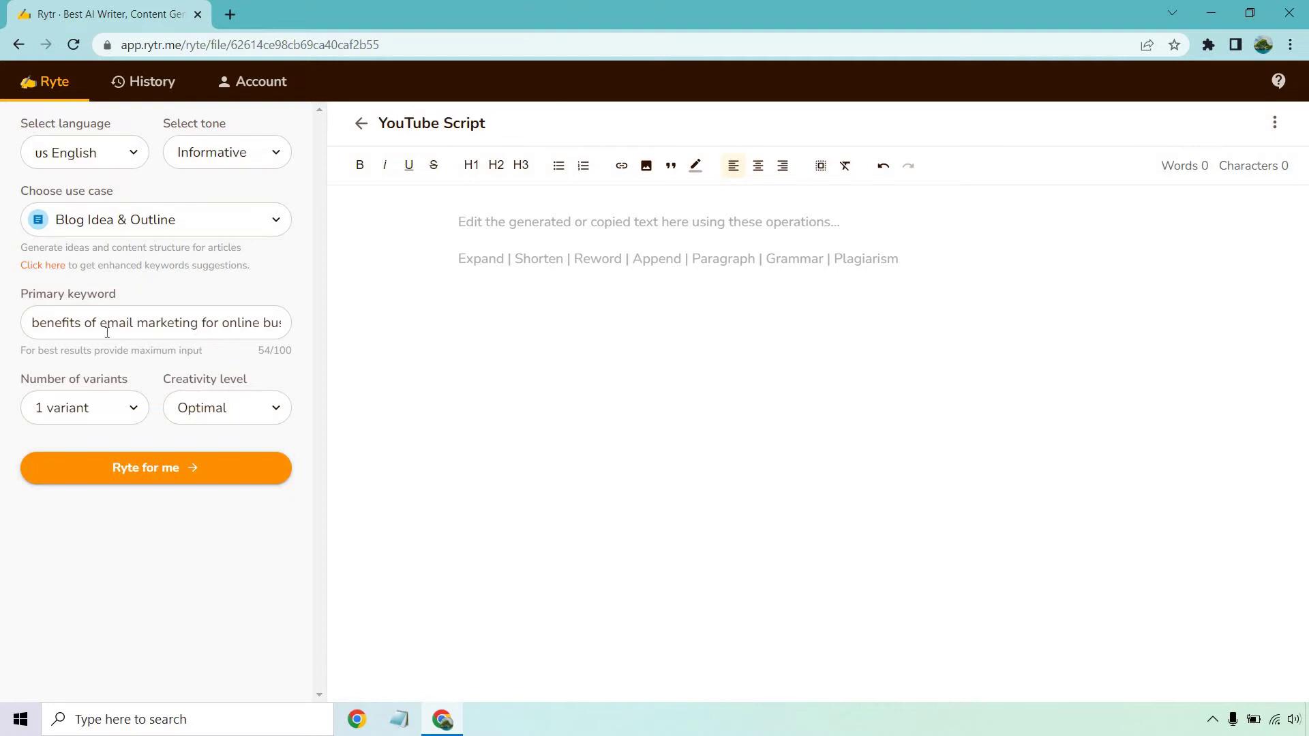
{"action": "left_click", "coordinate": [54, 325]}
{"action": "left_click_drag", "start_coordinate": [55, 324], "coordinate": [298, 317]}
{"action": "left_click", "coordinate": [265, 288]}
Generate the blog outline from the primary keyword and scroll through the five keyword-tagged sections.
{"action": "left_click", "coordinate": [272, 319]}
{"action": "left_click", "coordinate": [192, 469]}
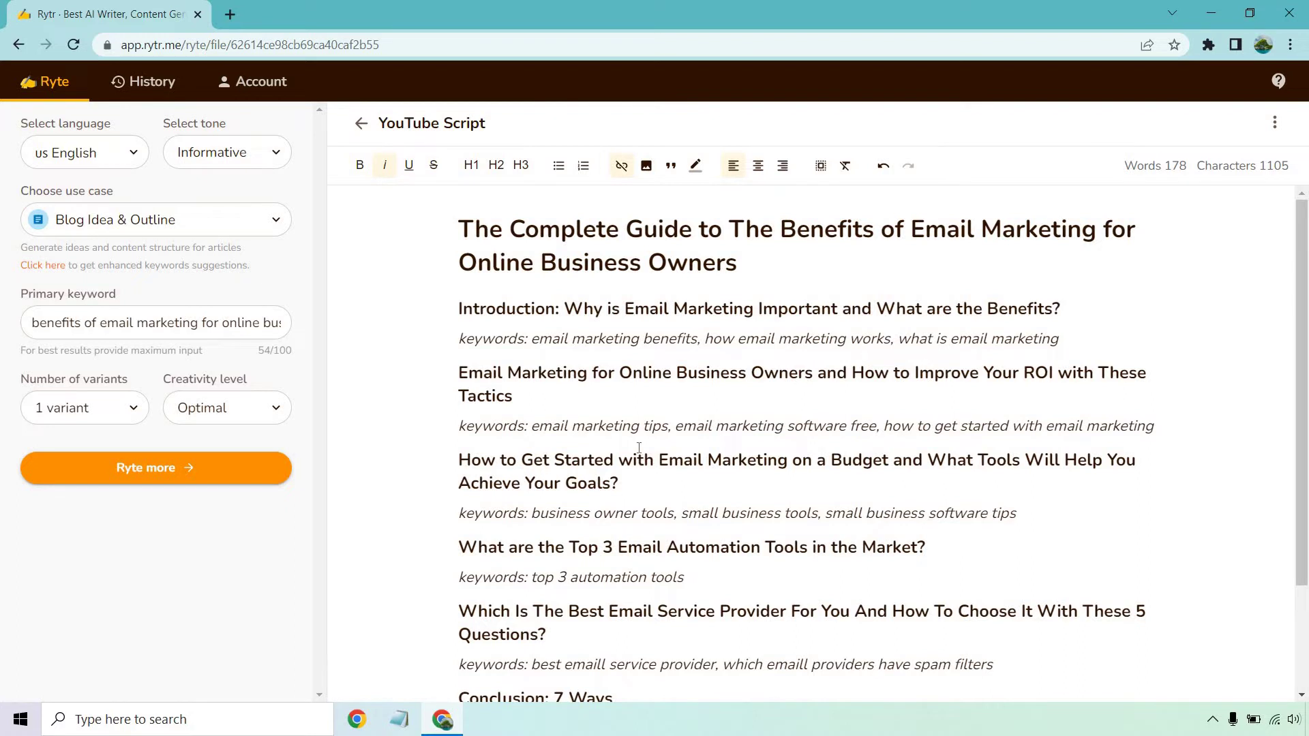
{"action": "scroll", "coordinate": [645, 477], "scroll_direction": "down", "scroll_amount": 1}
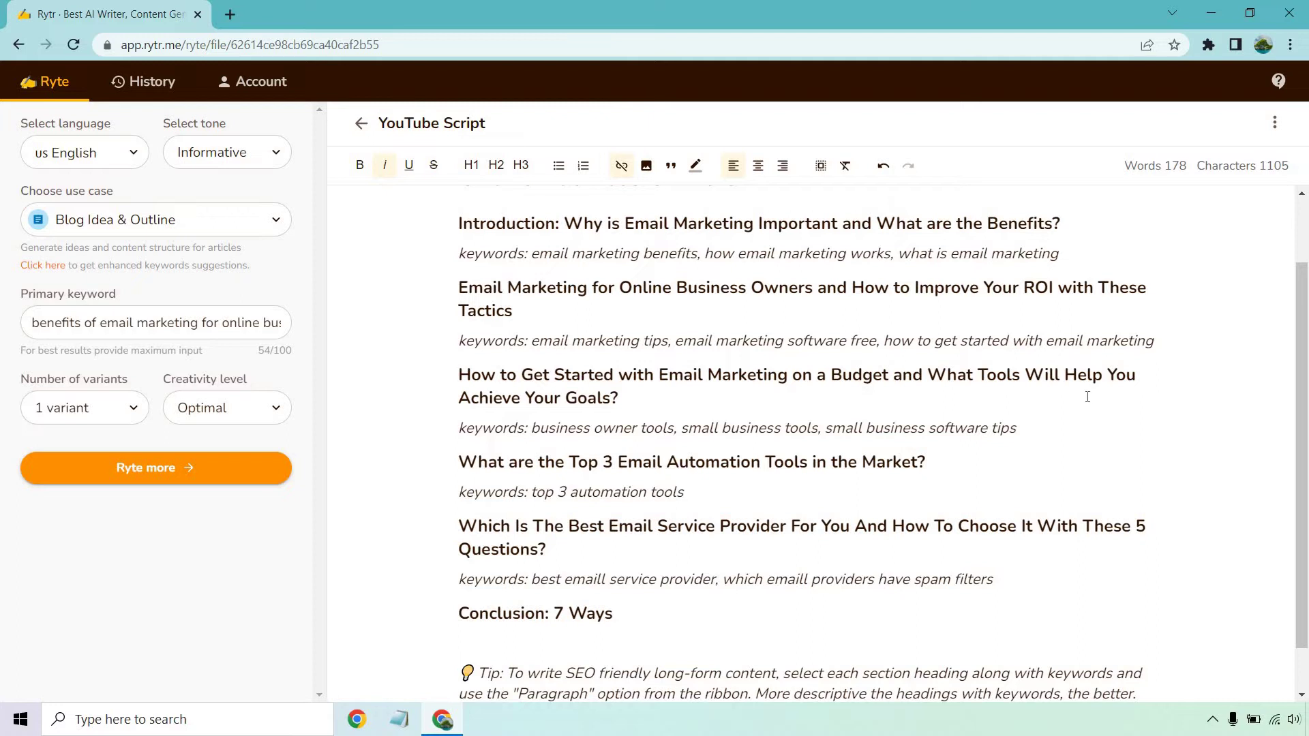
{"action": "scroll", "coordinate": [1080, 387], "scroll_direction": "down", "scroll_amount": 1}
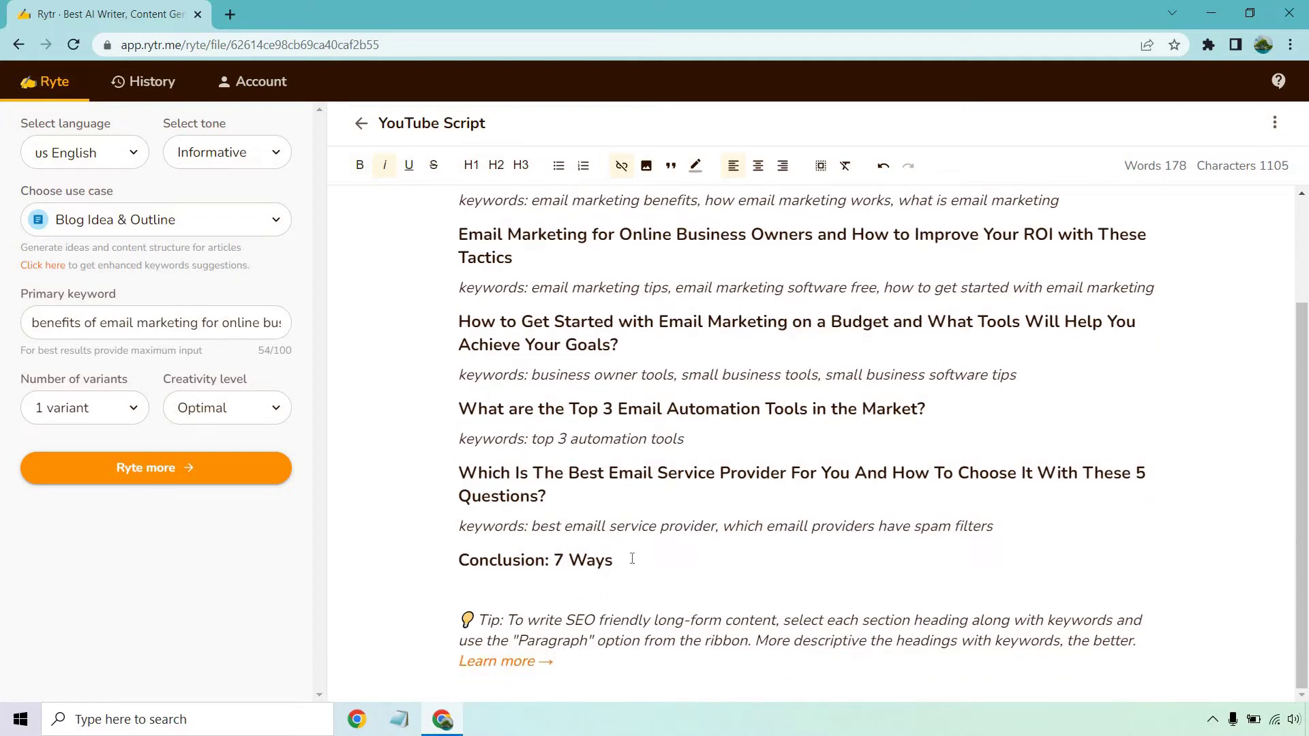
Delete the 'Conclusion: 7 Ways' heading from the end of the outline.
{"action": "left_click_drag", "start_coordinate": [632, 558], "coordinate": [461, 561]}
{"action": "key", "text": "BackSpace"}
{"action": "key", "text": "BackSpace"}
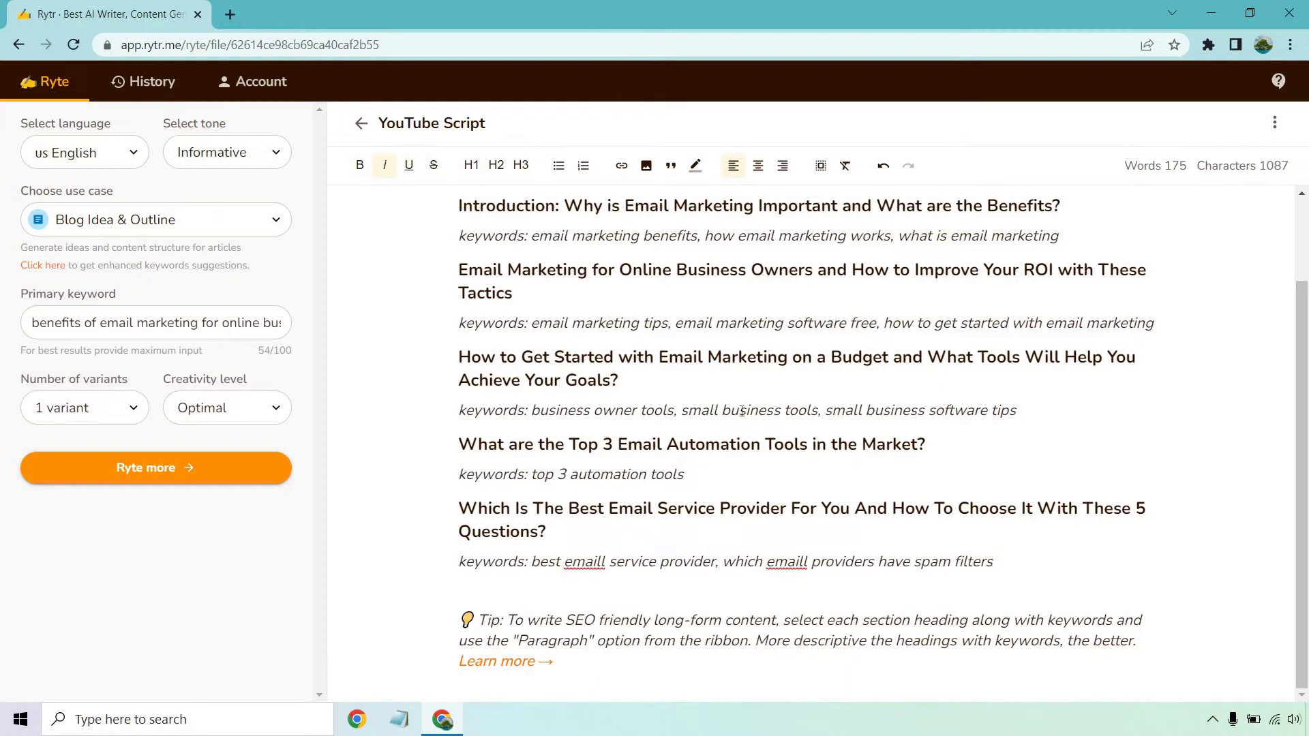
{"action": "scroll", "coordinate": [741, 411], "scroll_direction": "up", "scroll_amount": 2}
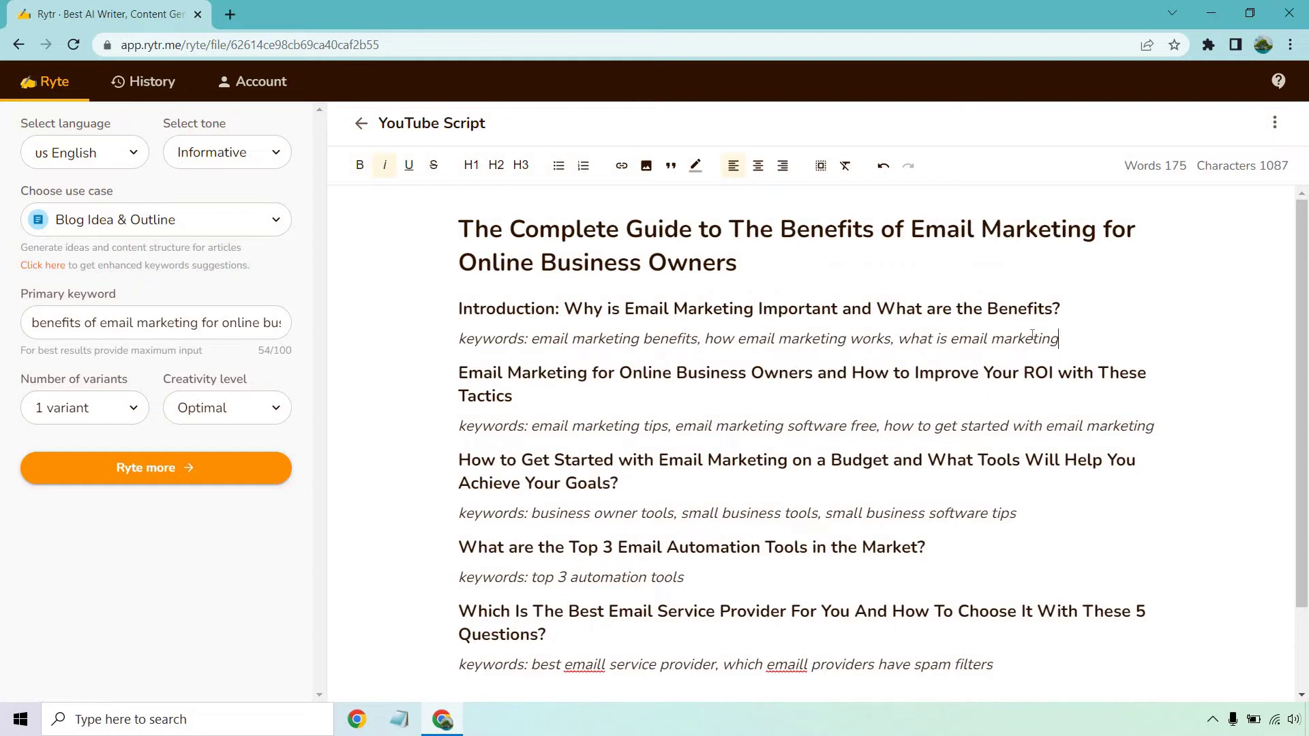
Generate a paragraph for the Introduction heading and its keywords line.
{"action": "left_click_drag", "start_coordinate": [1059, 339], "coordinate": [461, 311]}
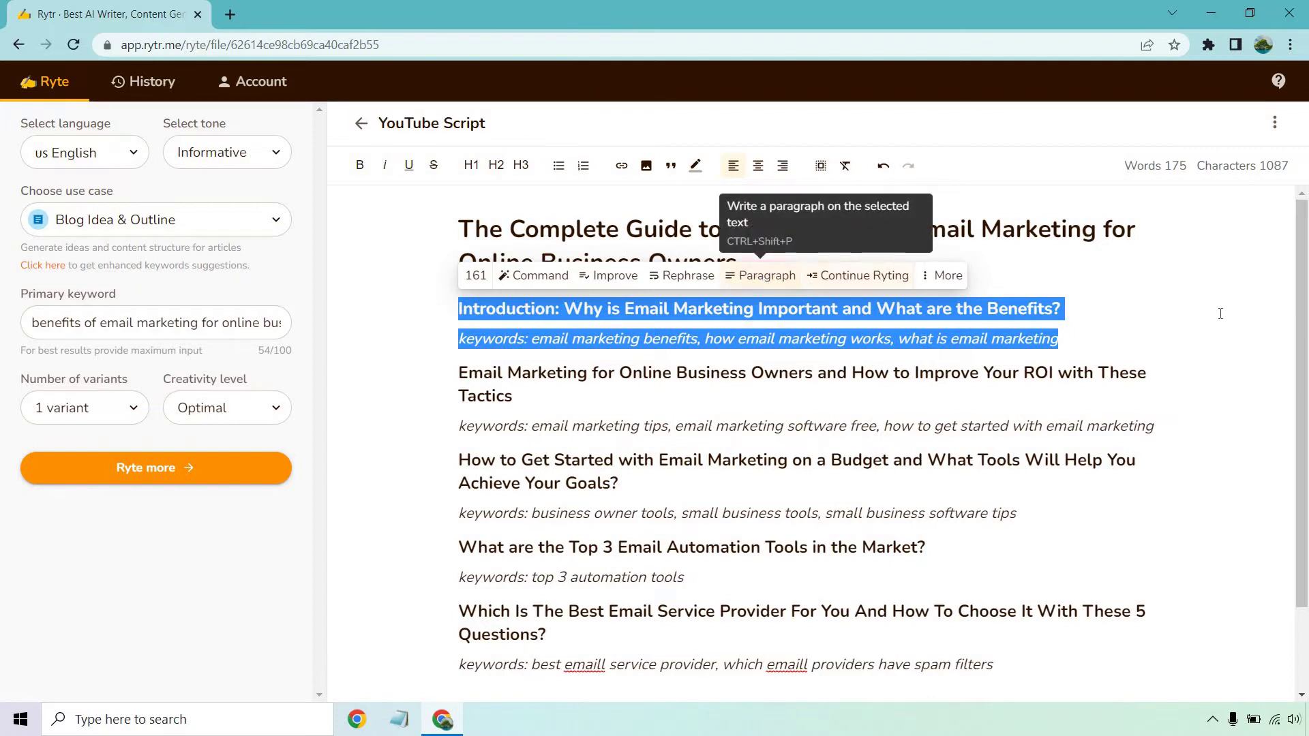
{"action": "left_click", "coordinate": [748, 278]}
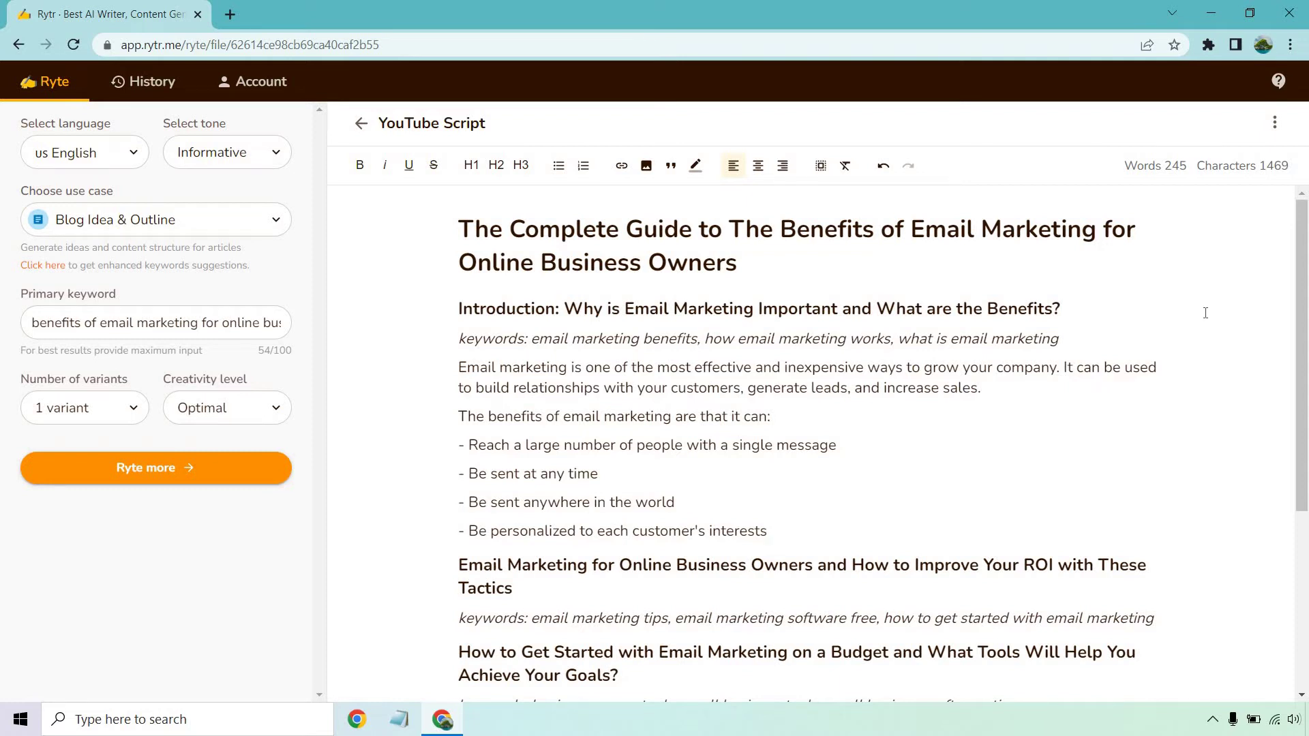
Generate paragraphs for the ROI tactics heading and its keywords line.
{"action": "scroll", "coordinate": [1039, 315], "scroll_direction": "down", "scroll_amount": 3}
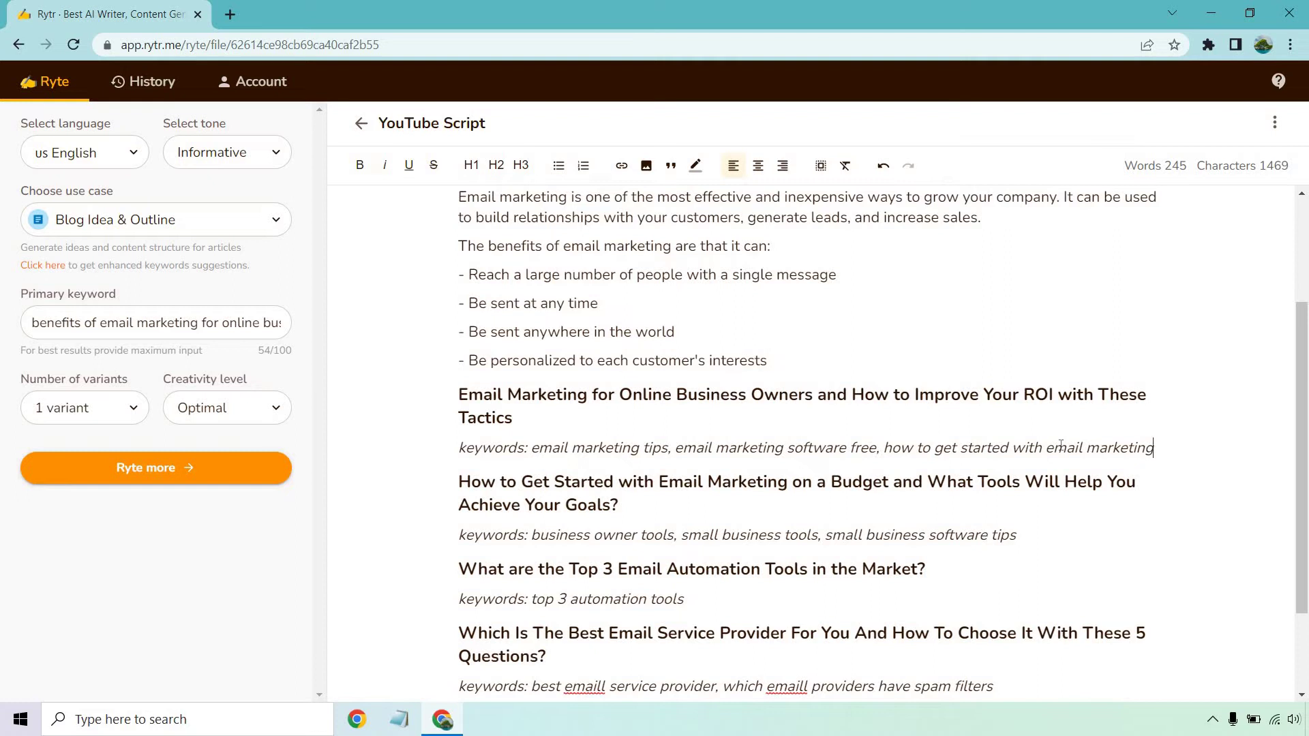
{"action": "left_click_drag", "start_coordinate": [1154, 447], "coordinate": [456, 403]}
{"action": "left_click", "coordinate": [761, 361]}
{"action": "left_click", "coordinate": [455, 479]}
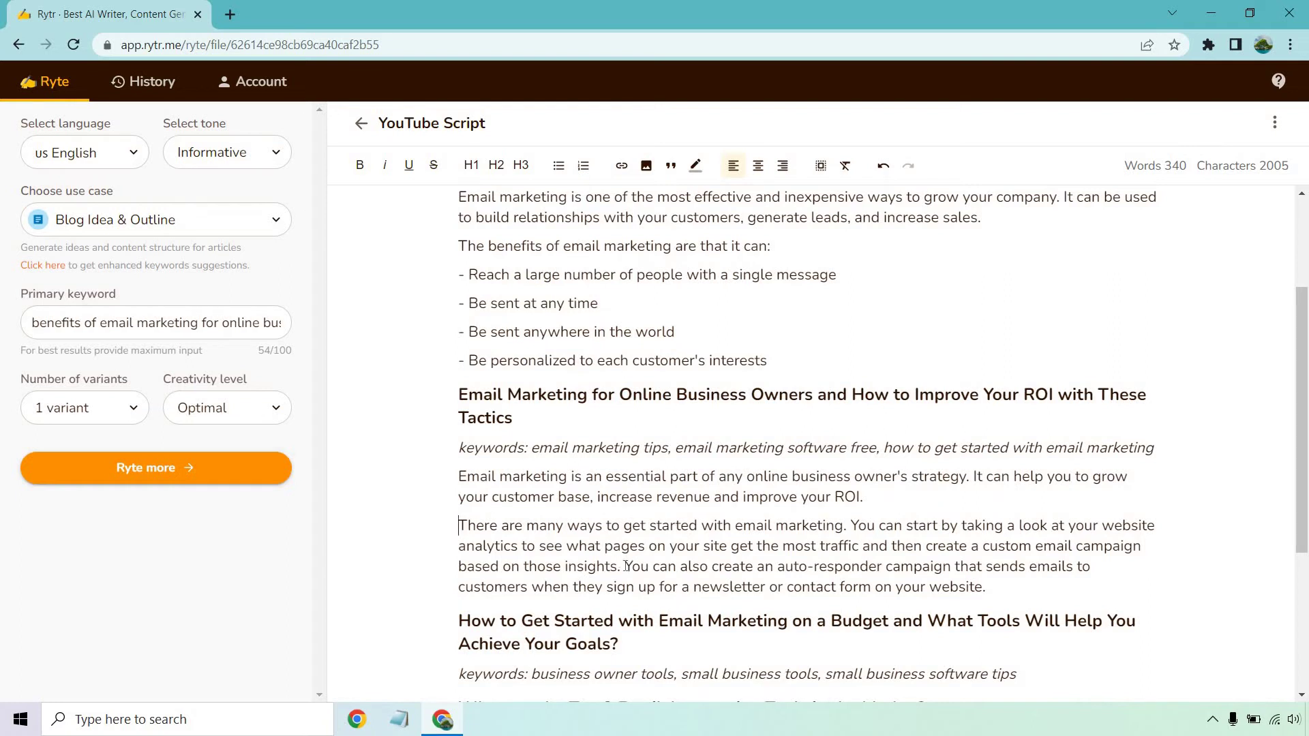
{"action": "left_click_drag", "start_coordinate": [625, 566], "coordinate": [462, 532]}
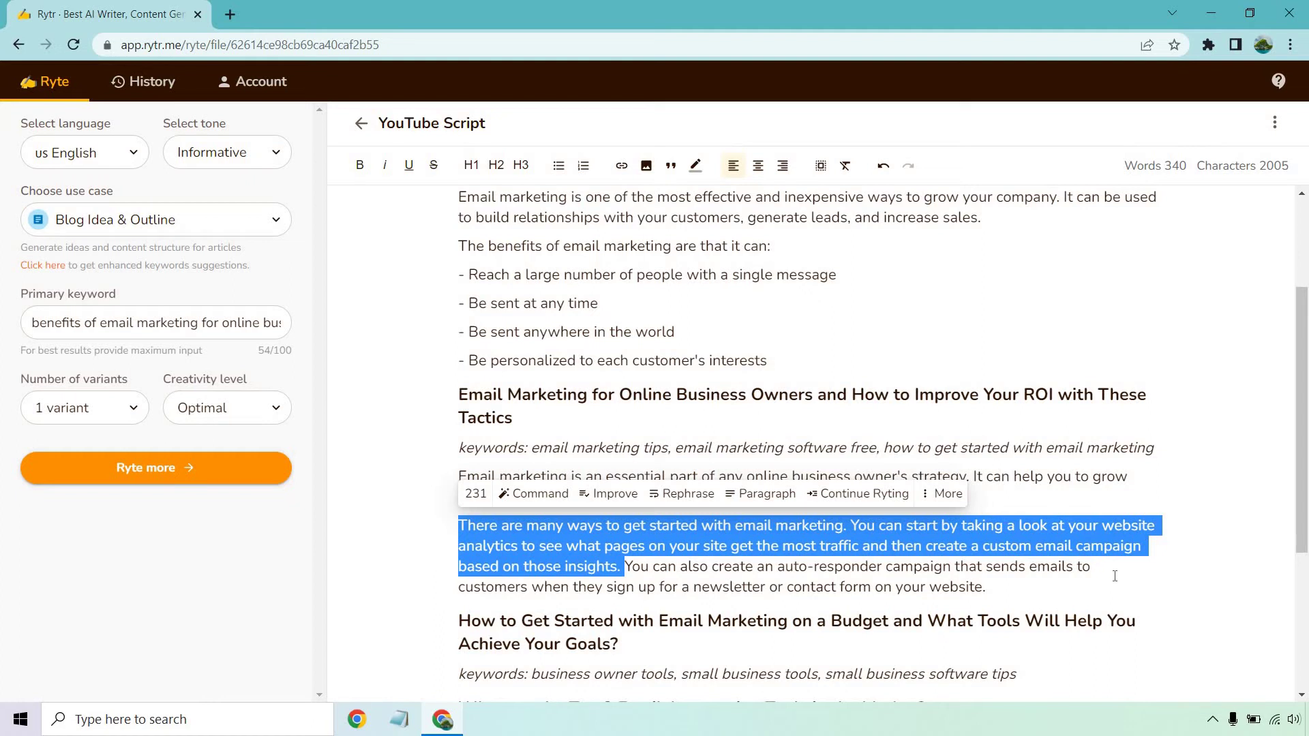
{"action": "left_click", "coordinate": [1114, 576]}
{"action": "scroll", "coordinate": [1171, 525], "scroll_direction": "down", "scroll_amount": 3}
{"action": "scroll", "coordinate": [1181, 521], "scroll_direction": "down", "scroll_amount": 1}
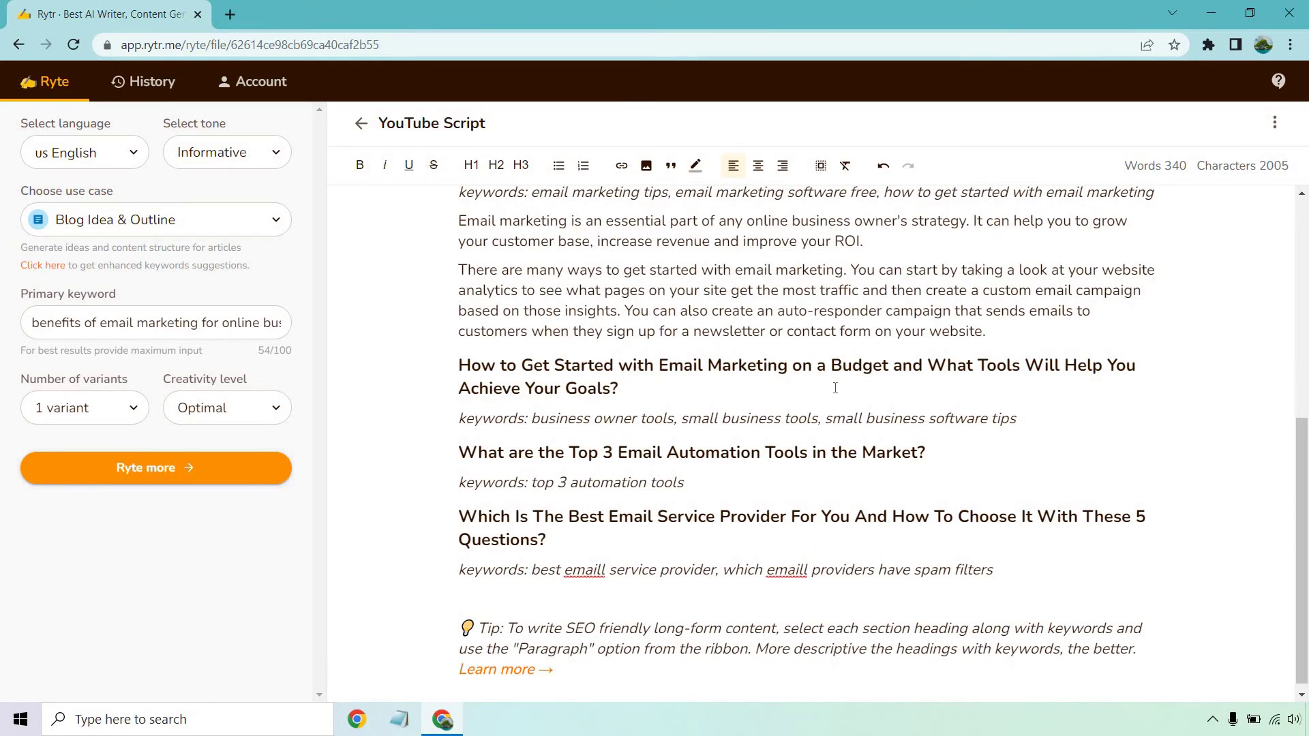
Generate a paragraph for the How to Get Started budget heading and its keywords.
{"action": "left_click_drag", "start_coordinate": [1029, 422], "coordinate": [455, 367]}
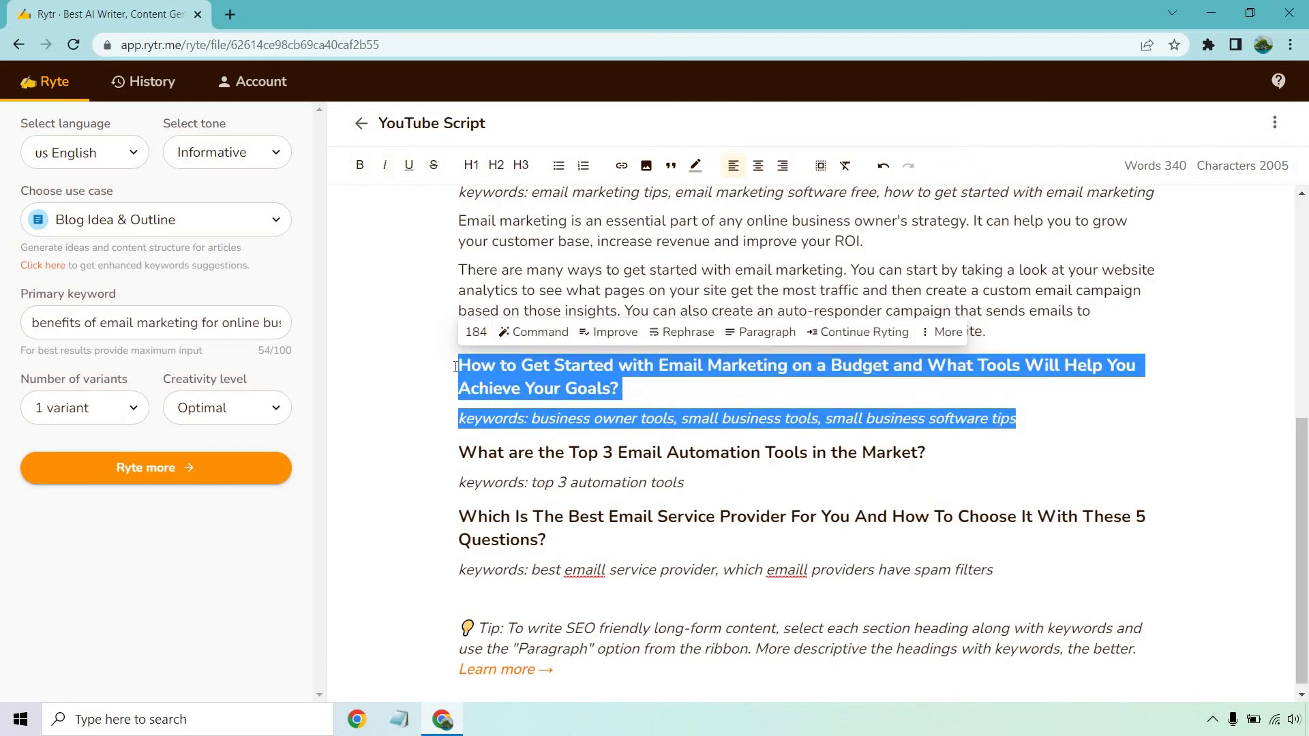
{"action": "left_click", "coordinate": [760, 332]}
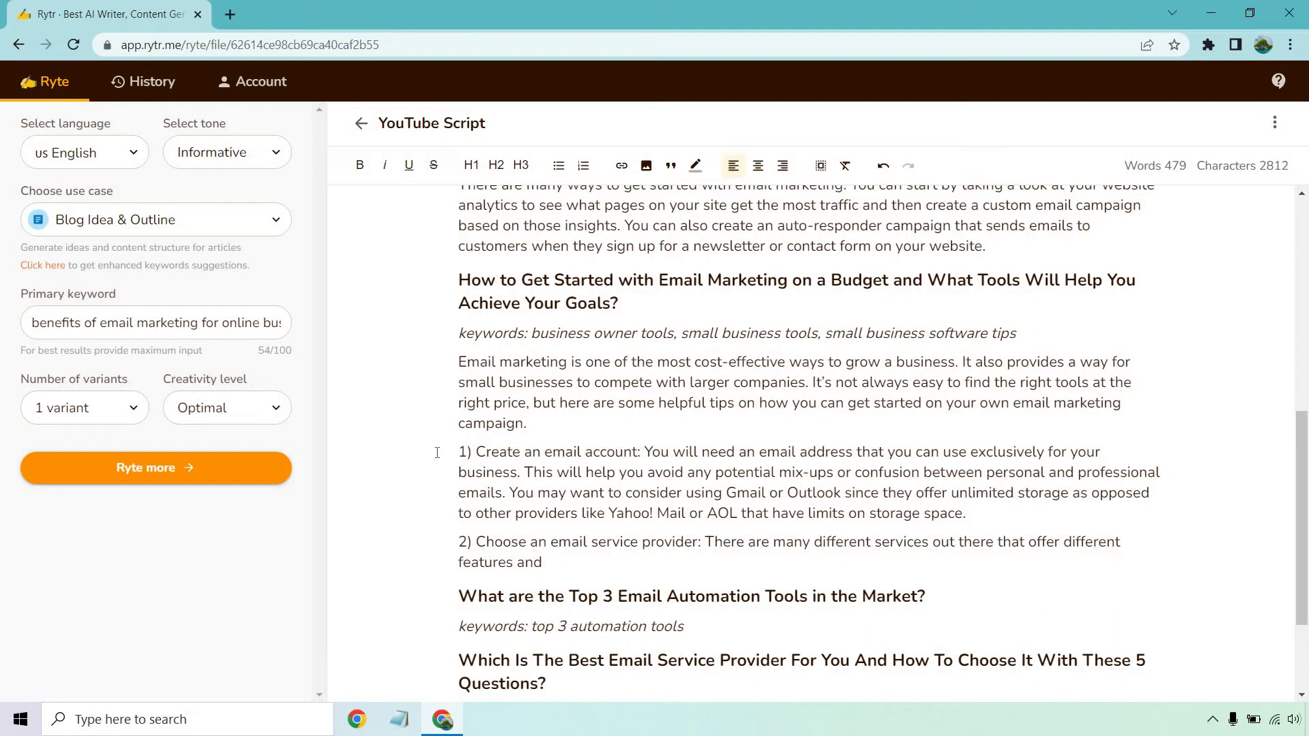
End tip 2 with 'perks' and add '3) Setup your autoresponder series so that your leads gets your automated emails.'.
{"action": "type", "text": "perks."}
{"action": "key", "text": "Return"}
{"action": "type", "text": "3"}
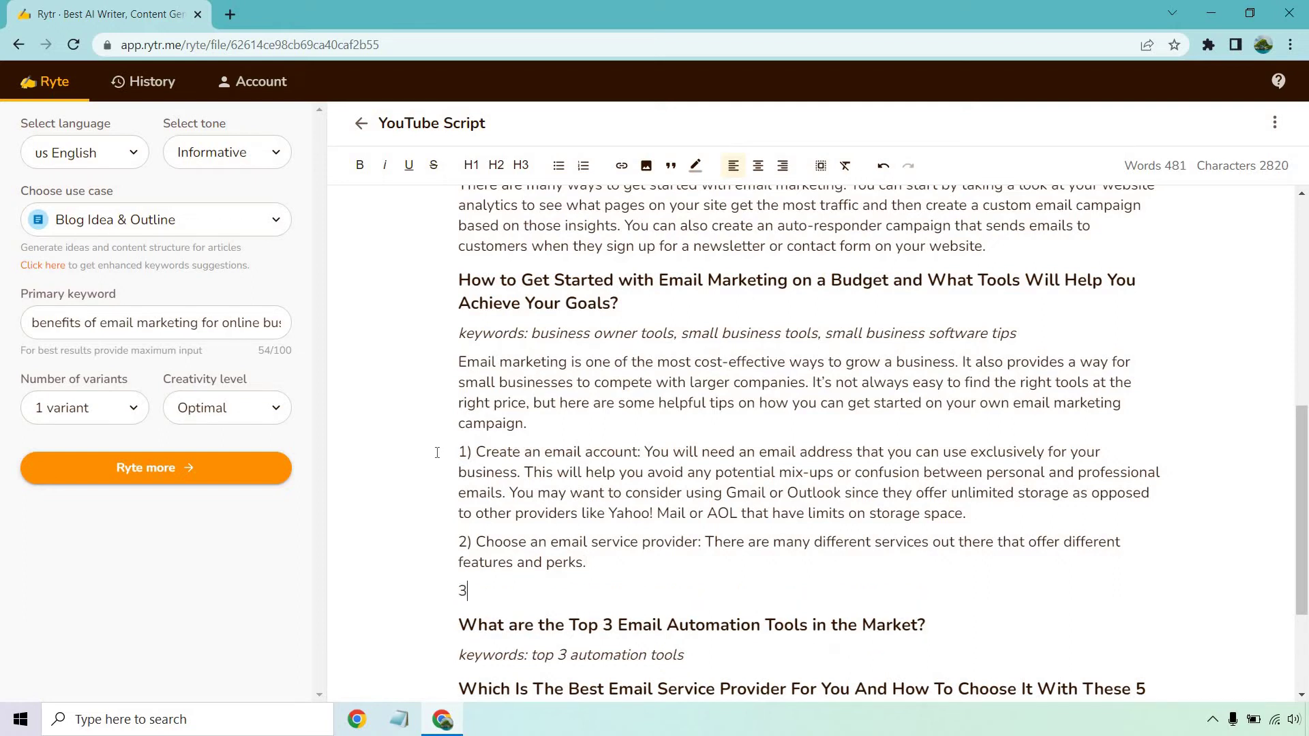
{"action": "type", "text": ") Setup your autoresponder se"}
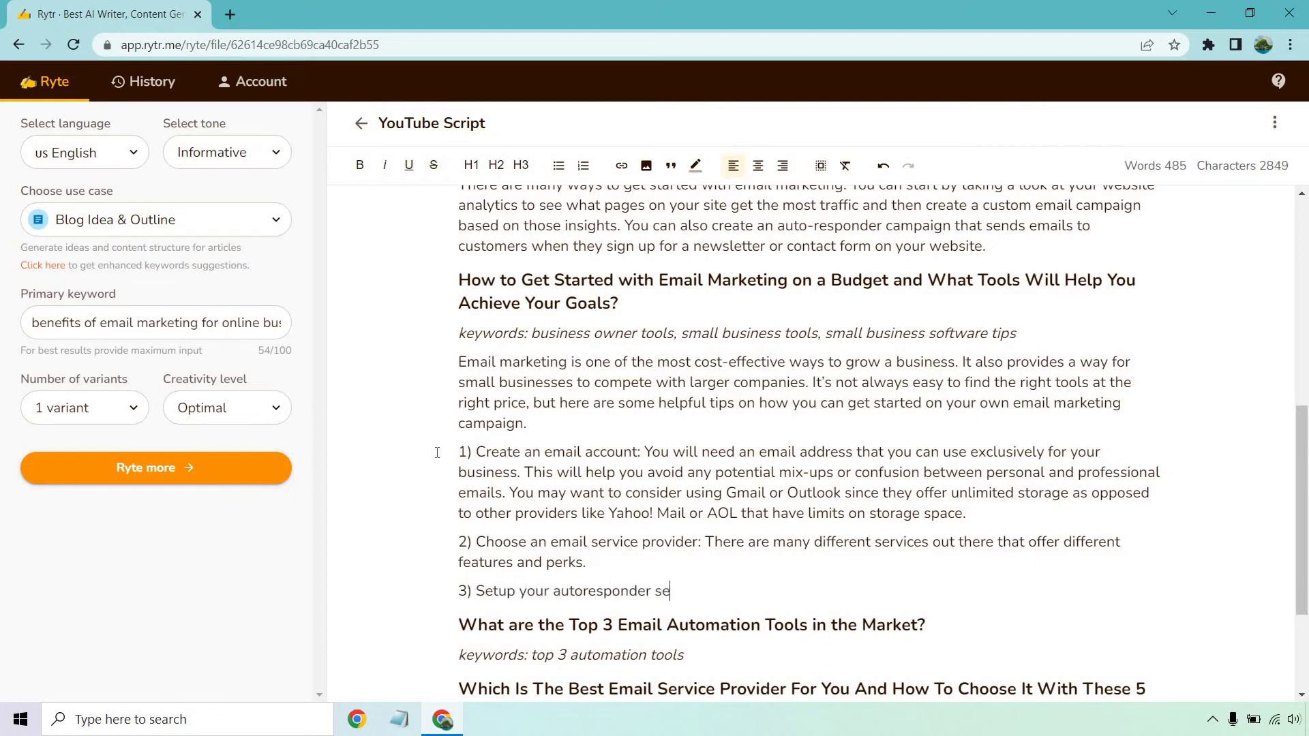
{"action": "type", "text": "ries so that your "}
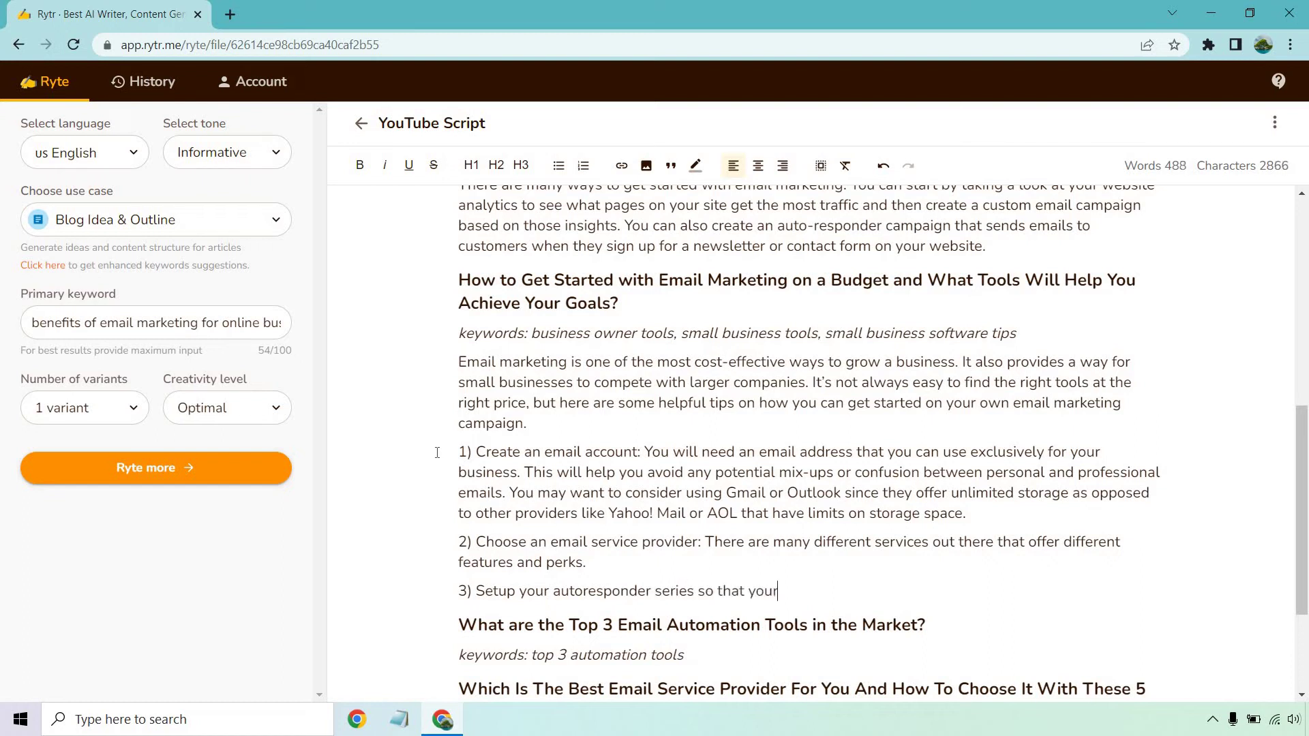
{"action": "type", "text": "leads gets your a"}
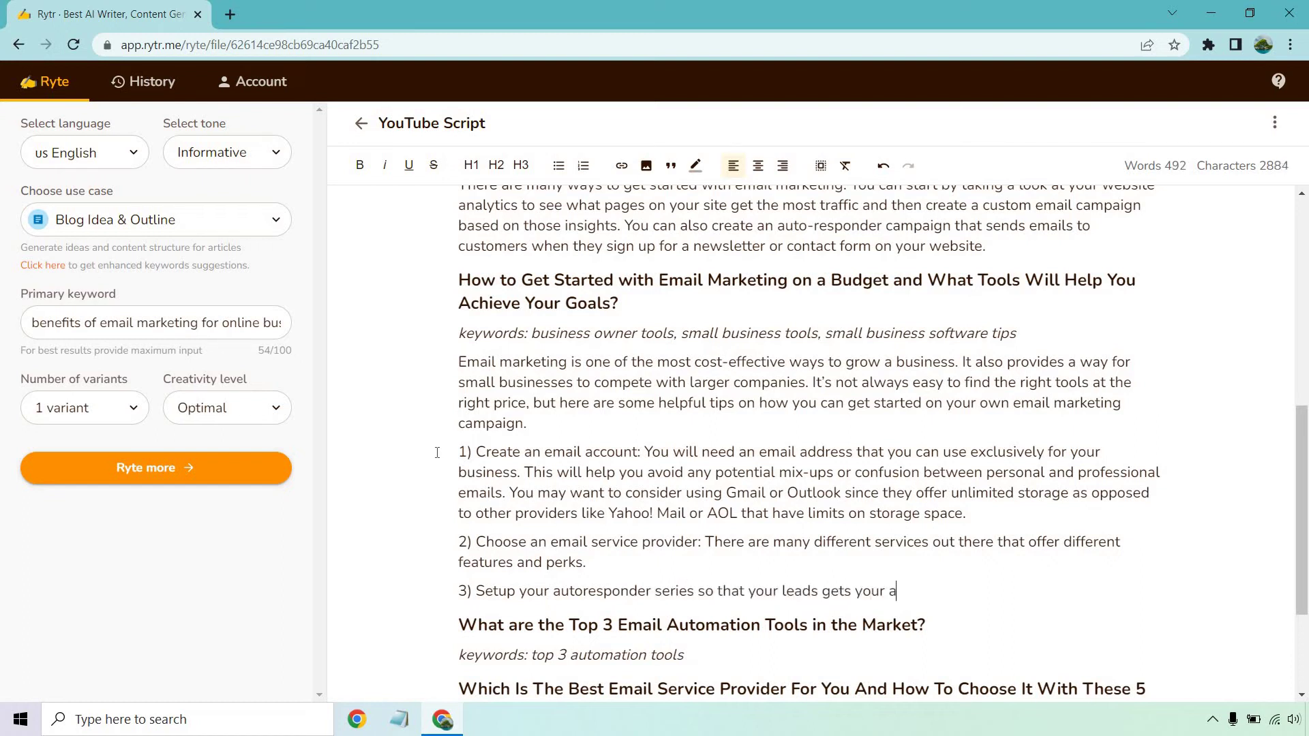
{"action": "type", "text": "utomated ema"}
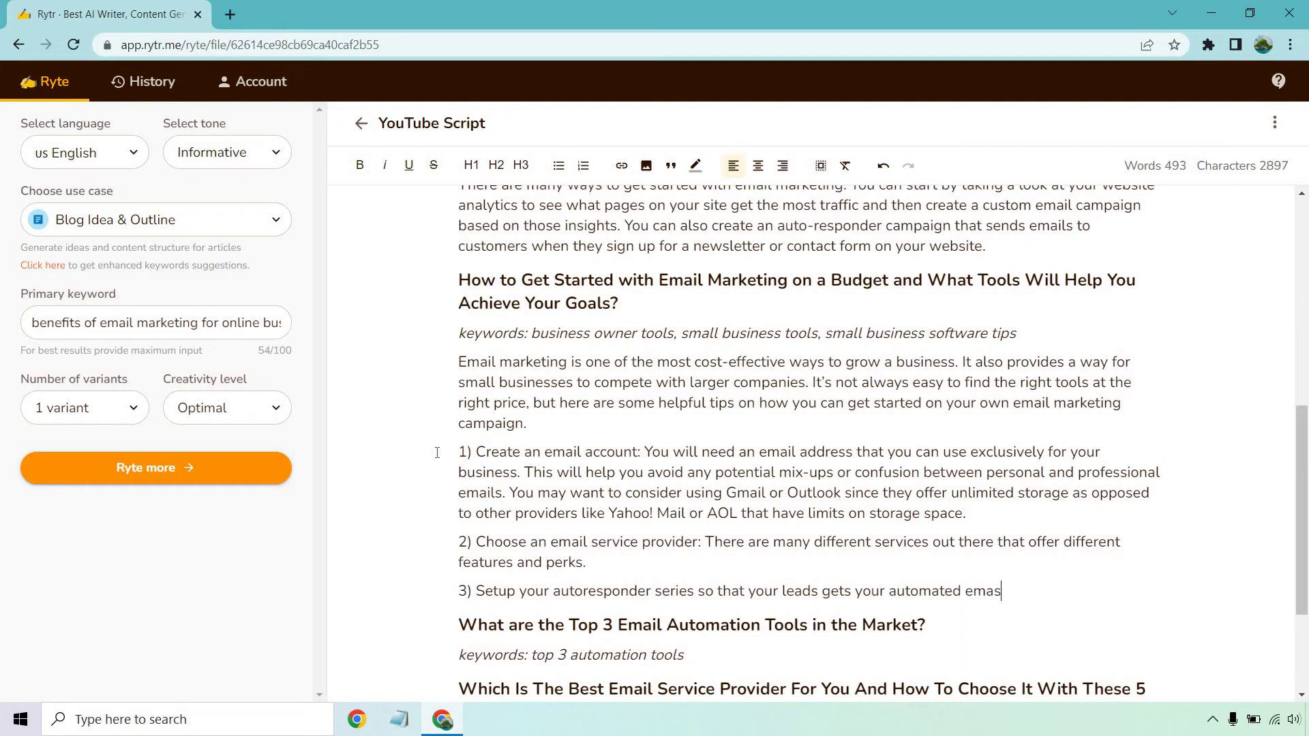
{"action": "type", "text": "ils."}
{"action": "left_click_drag", "start_coordinate": [1017, 591], "coordinate": [455, 363]}
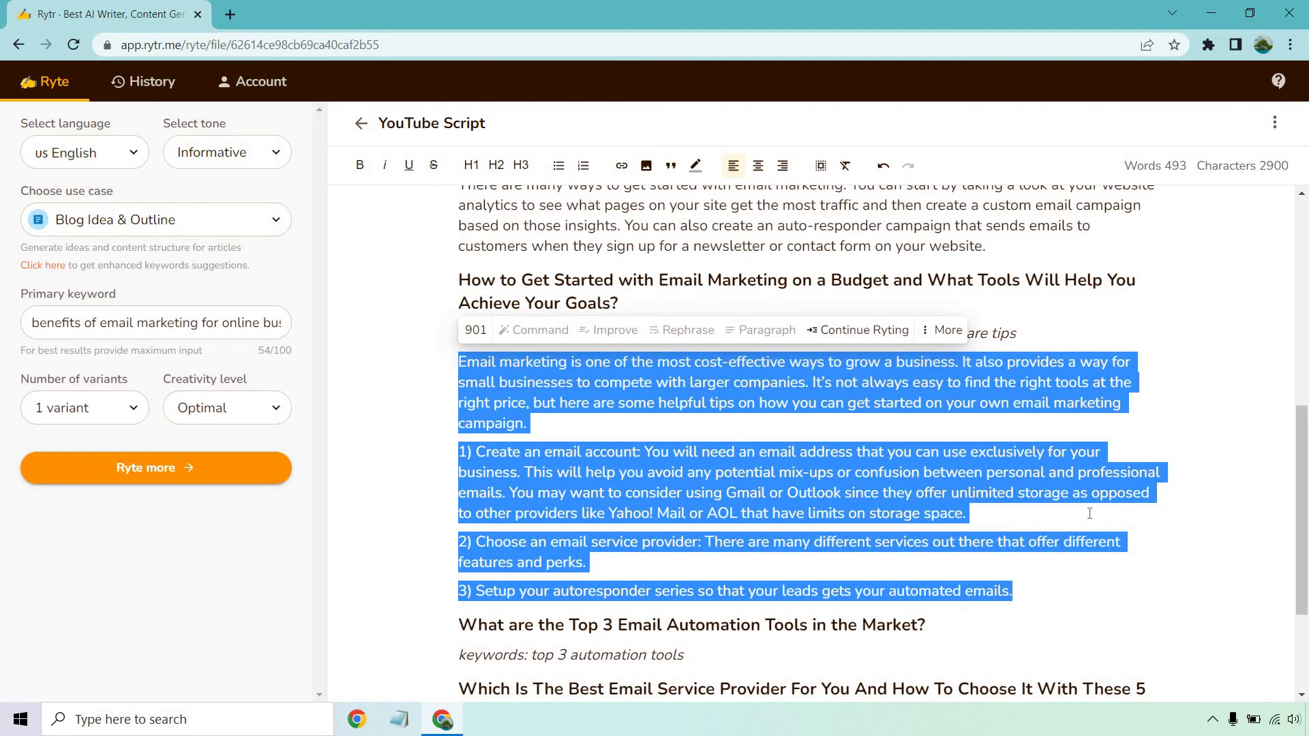
{"action": "left_click_drag", "start_coordinate": [1026, 591], "coordinate": [450, 590]}
{"action": "left_click", "coordinate": [1043, 603]}
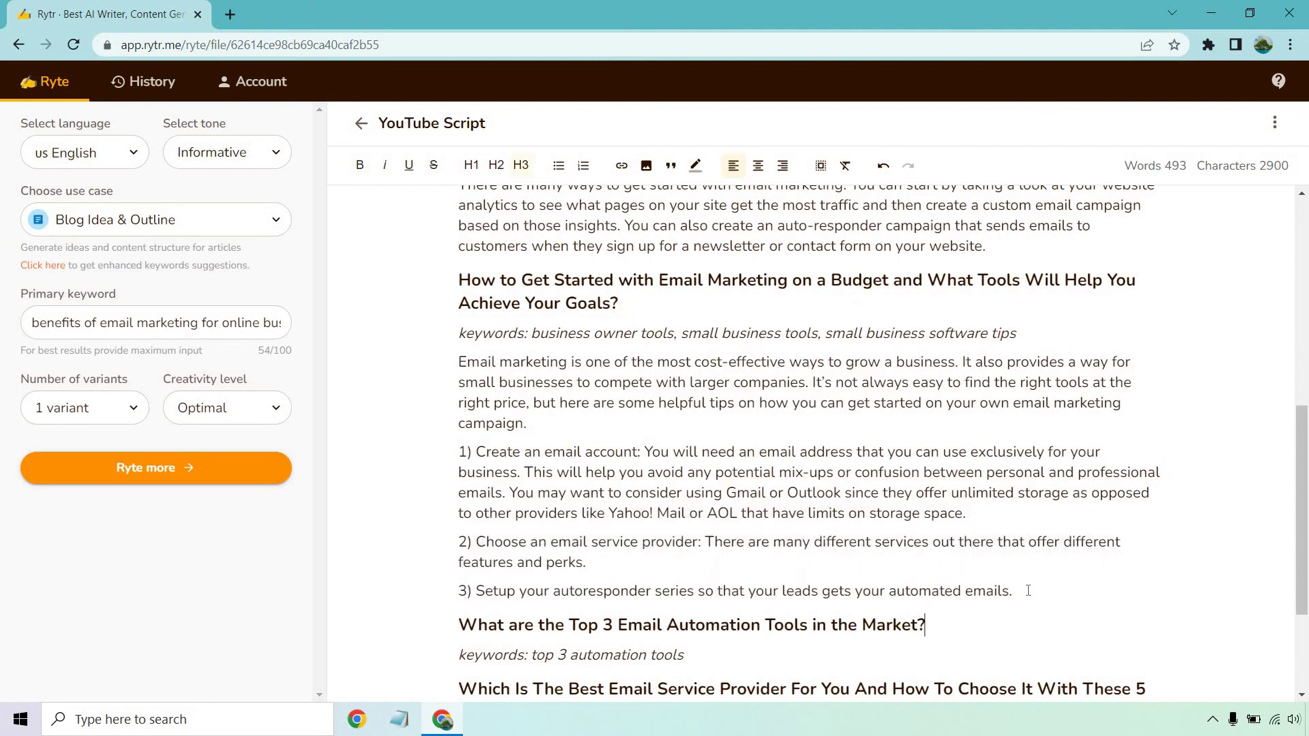
{"action": "left_click_drag", "start_coordinate": [1035, 590], "coordinate": [454, 365]}
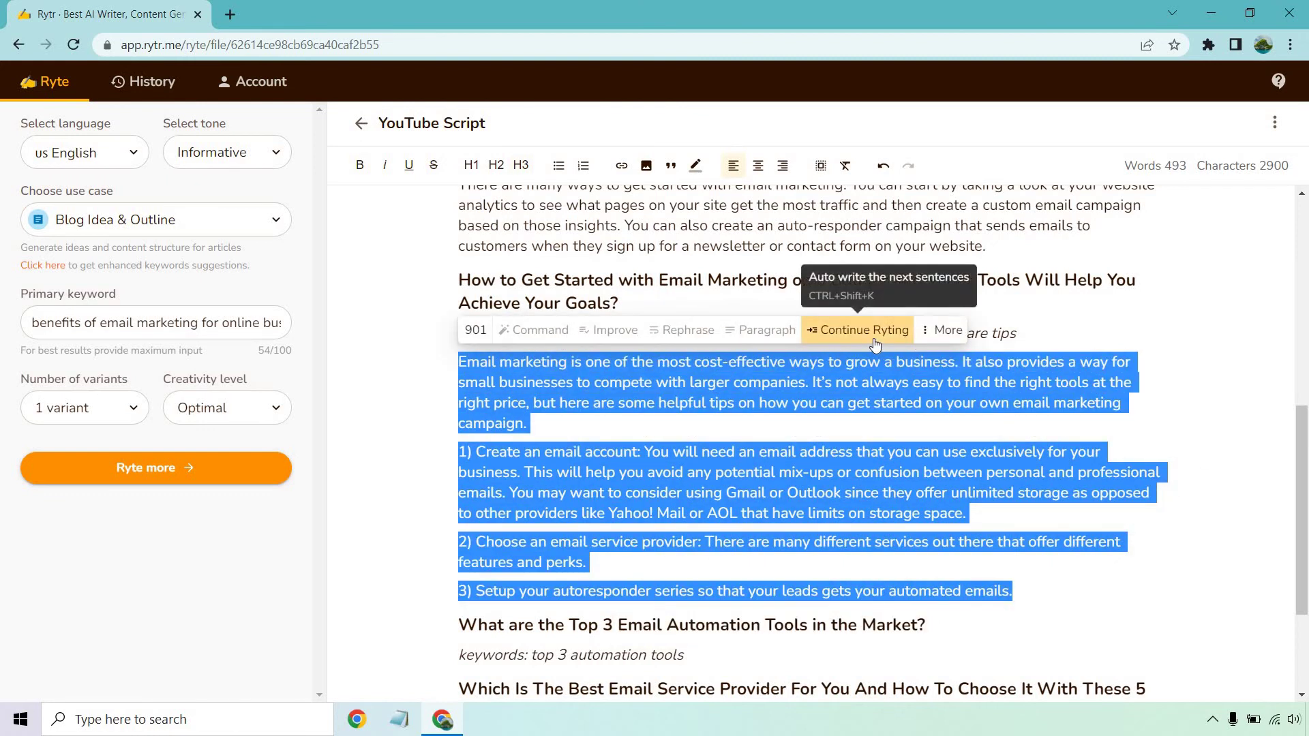
{"action": "left_click", "coordinate": [941, 330]}
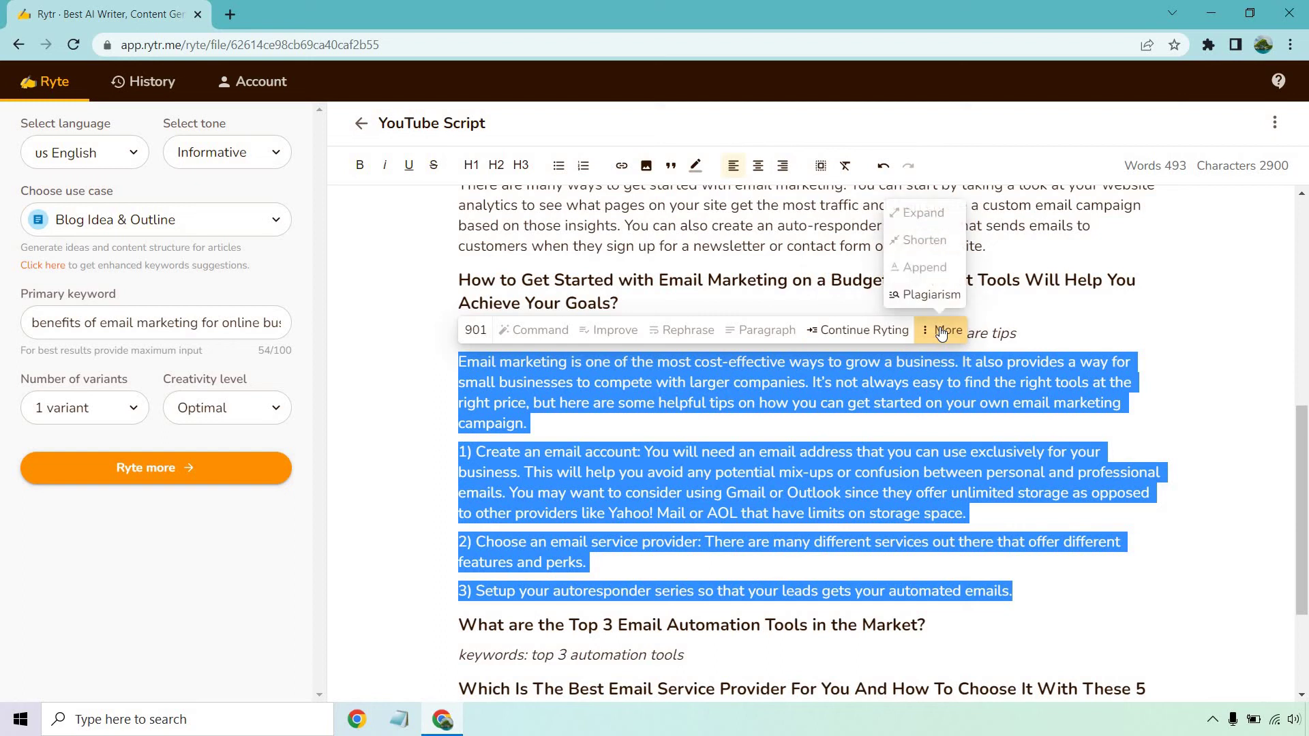
{"action": "left_click", "coordinate": [1205, 397]}
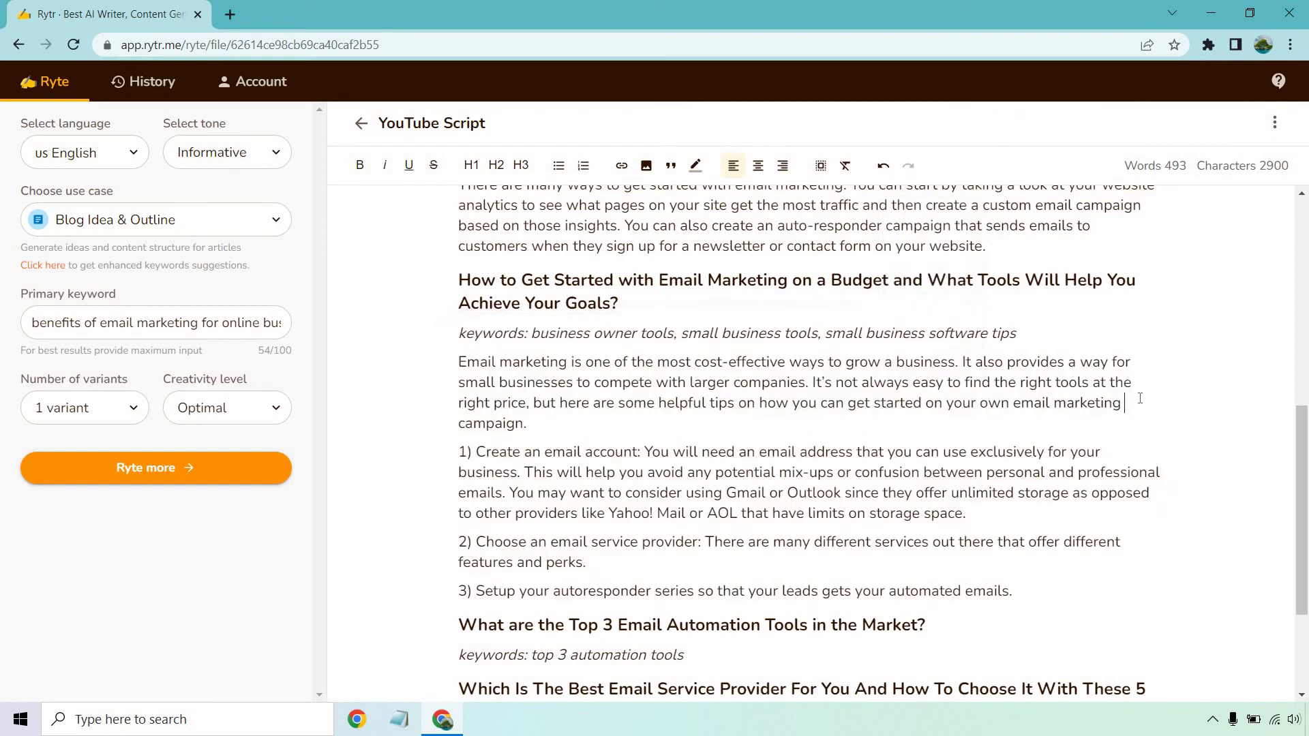
Delete the email automation tools and email service provider headings with their keyword lines.
{"action": "scroll", "coordinate": [1102, 375], "scroll_direction": "down", "scroll_amount": 1}
{"action": "scroll", "coordinate": [1102, 372], "scroll_direction": "down", "scroll_amount": 2}
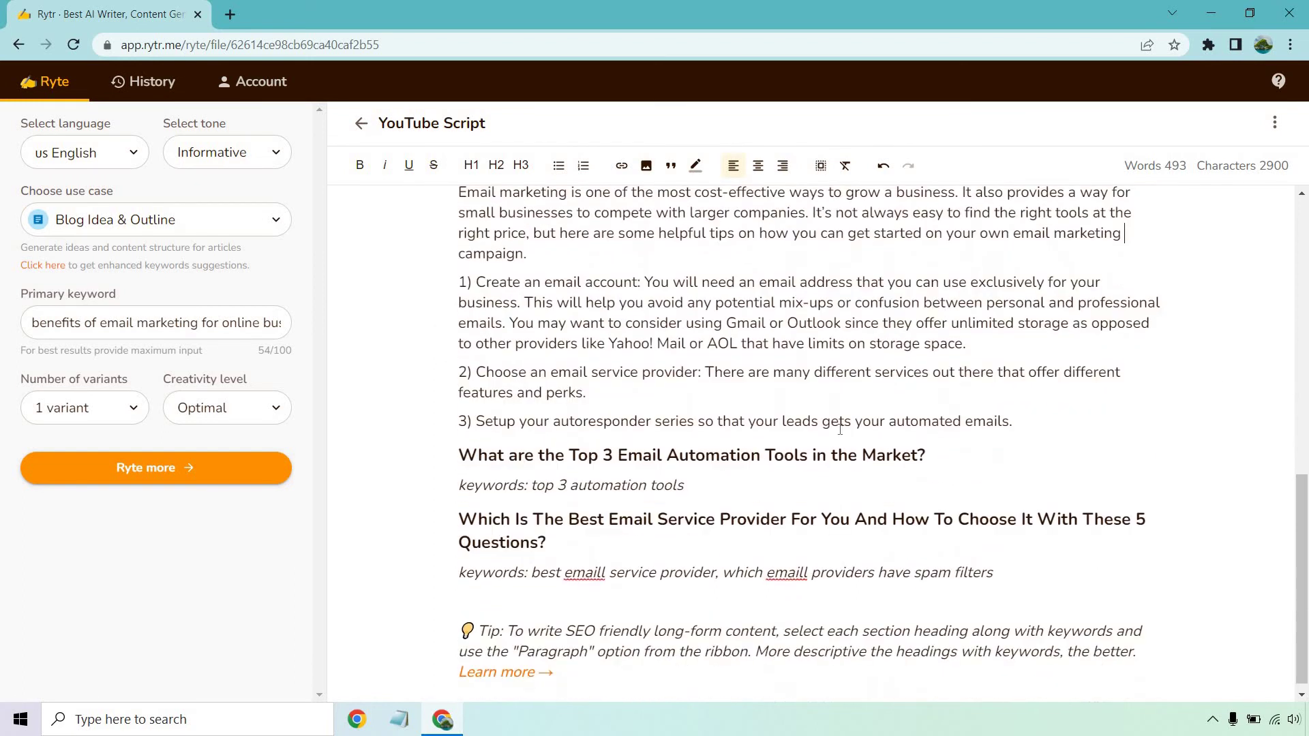
{"action": "left_click_drag", "start_coordinate": [994, 561], "coordinate": [985, 562]}
{"action": "left_click_drag", "start_coordinate": [621, 499], "coordinate": [460, 439]}
{"action": "key", "text": "BackSpace"}
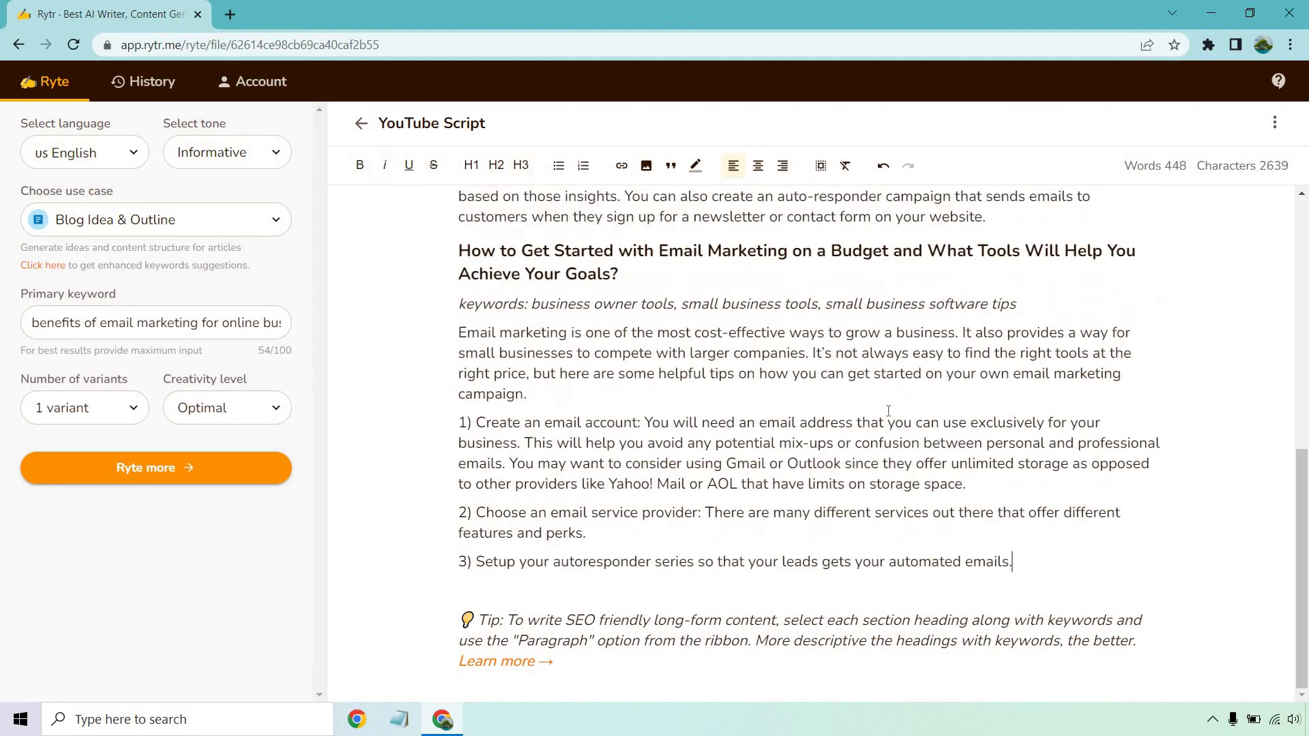
{"action": "key", "text": "ctrl+Home"}
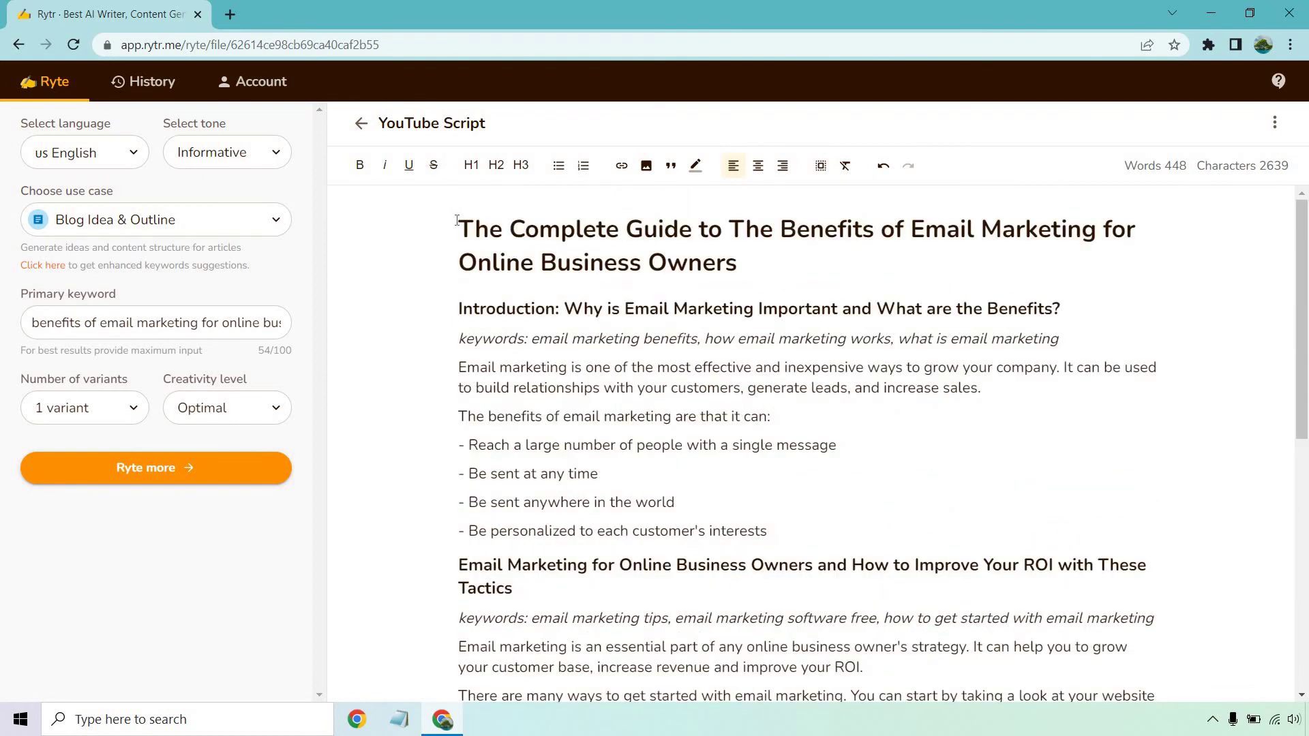
Plagiarism-check the text from the title through the ROI section, confirming no matches.
{"action": "left_click_drag", "start_coordinate": [457, 220], "coordinate": [546, 247]}
{"action": "left_click_drag", "start_coordinate": [691, 300], "coordinate": [1146, 588]}
{"action": "left_click", "coordinate": [1037, 619]}
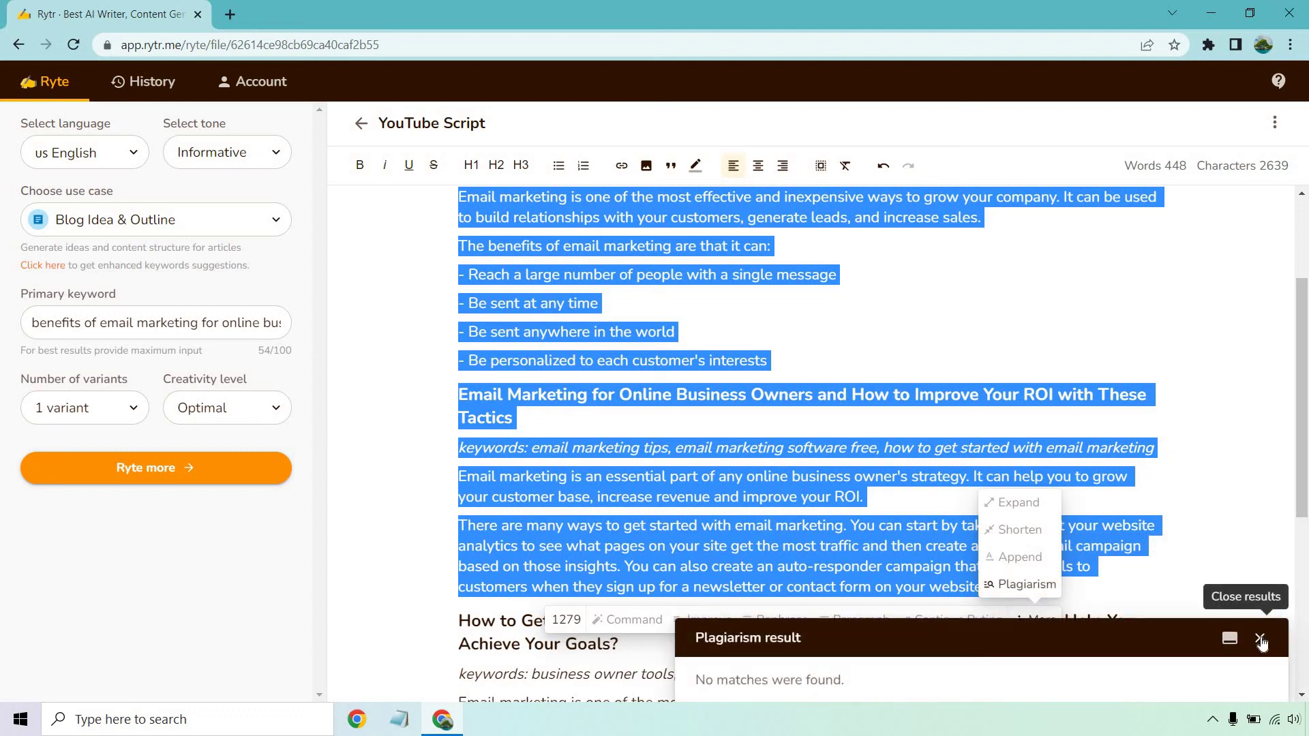
{"action": "left_click", "coordinate": [1260, 639]}
{"action": "left_click", "coordinate": [1139, 476]}
Plagiarism-check the budget section from its heading to the third tip, confirming no matches.
{"action": "scroll", "coordinate": [565, 284], "scroll_direction": "down", "scroll_amount": 5}
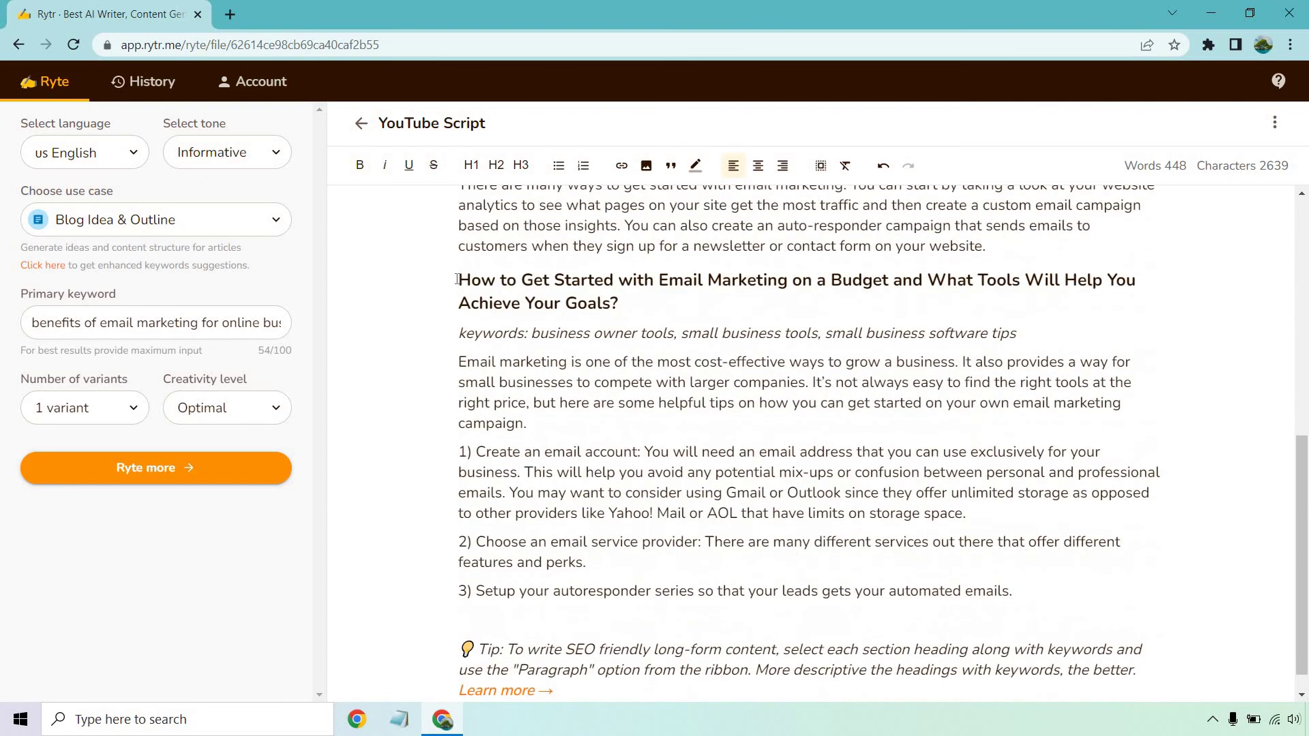
{"action": "left_click_drag", "start_coordinate": [458, 281], "coordinate": [1027, 584]}
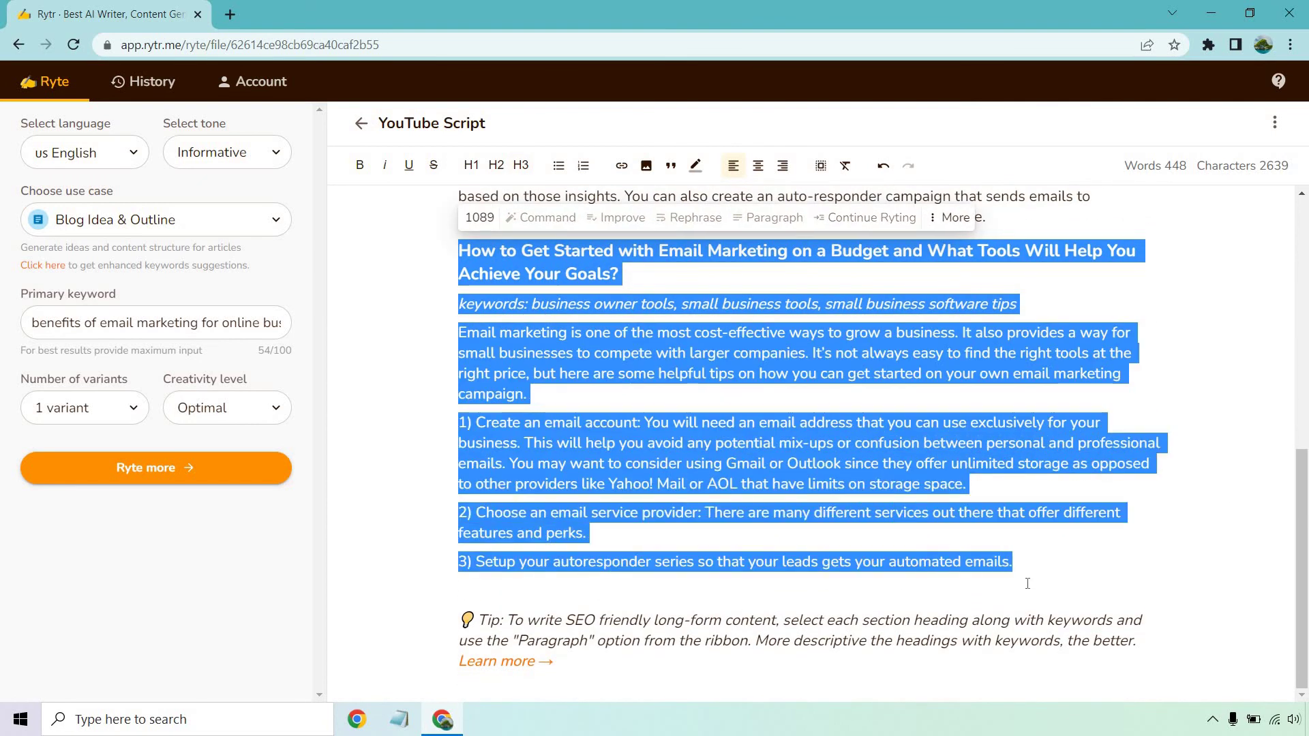
{"action": "right_click", "coordinate": [979, 558]}
{"action": "key", "text": "Escape"}
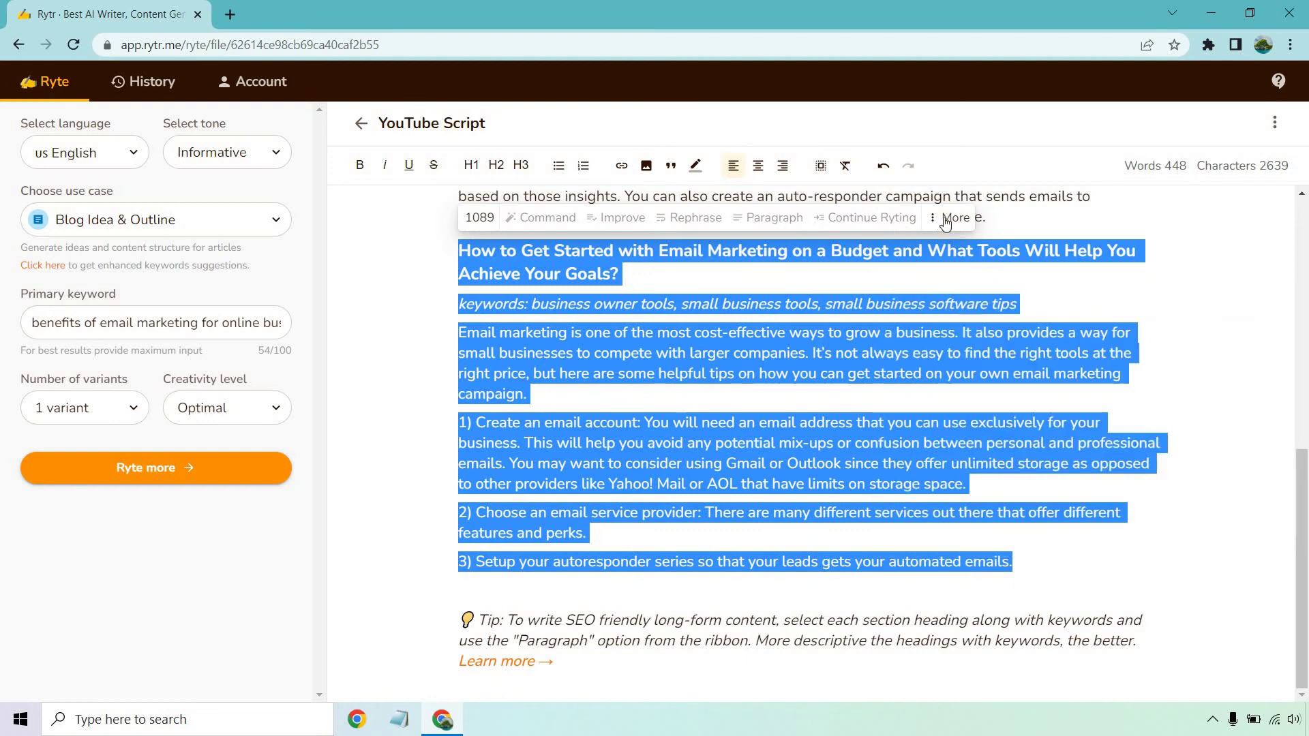
{"action": "left_click", "coordinate": [945, 219]}
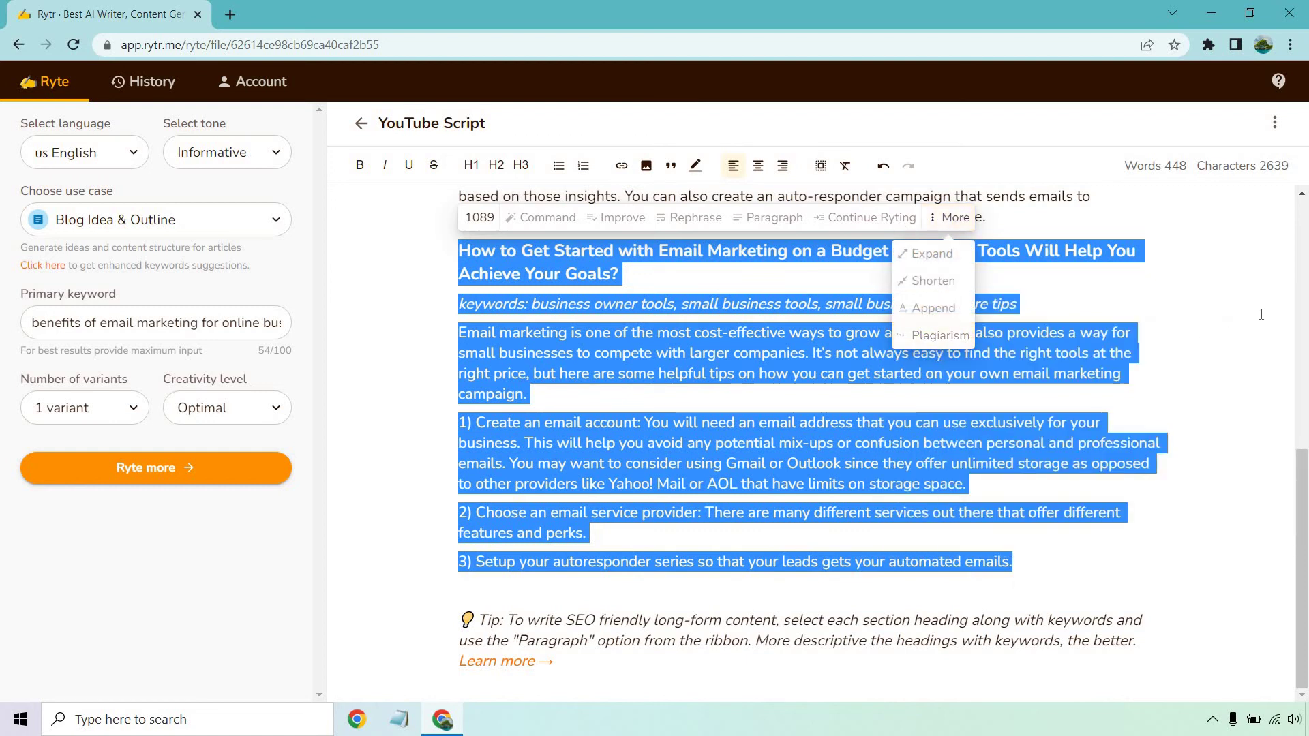
{"action": "left_click", "coordinate": [940, 335]}
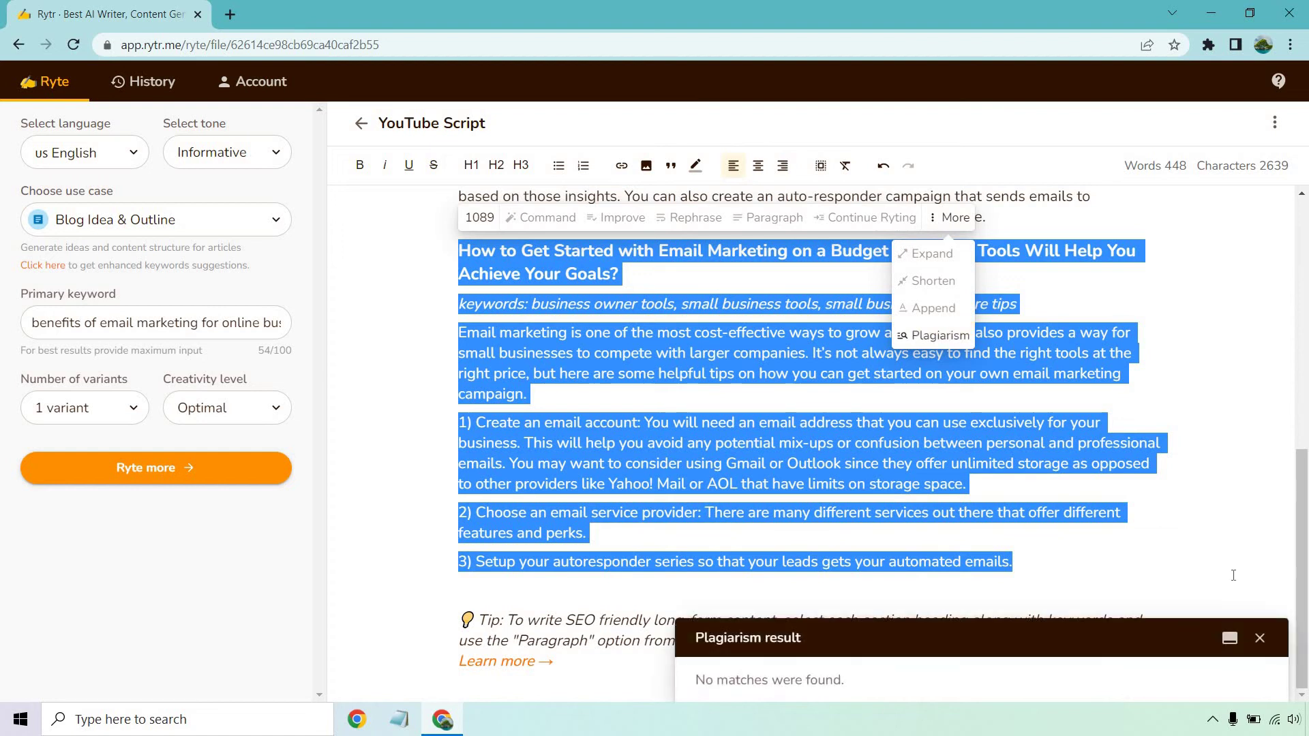
{"action": "left_click", "coordinate": [1260, 639]}
{"action": "left_click", "coordinate": [1247, 382]}
{"action": "scroll", "coordinate": [1247, 382], "scroll_direction": "up", "scroll_amount": 10}
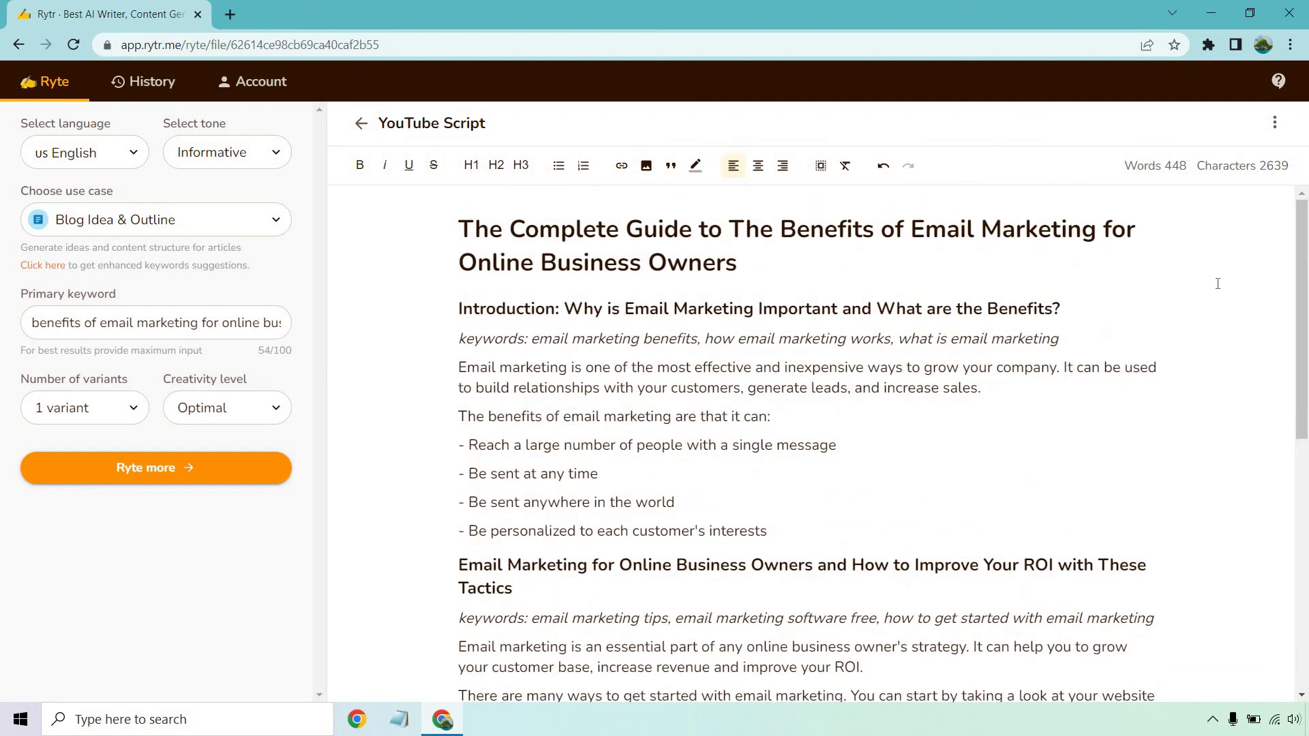
{"action": "scroll", "coordinate": [1200, 294], "scroll_direction": "down", "scroll_amount": 15}
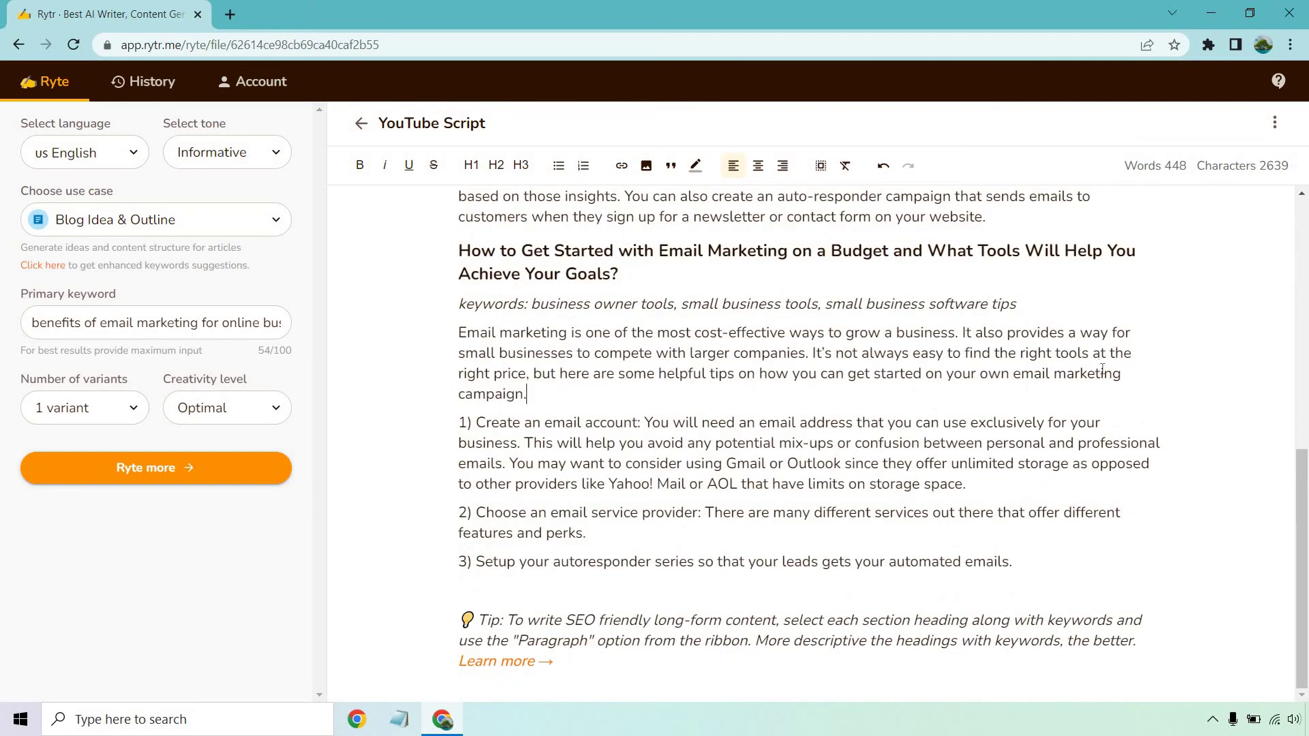
{"action": "scroll", "coordinate": [1126, 402], "scroll_direction": "up", "scroll_amount": 15}
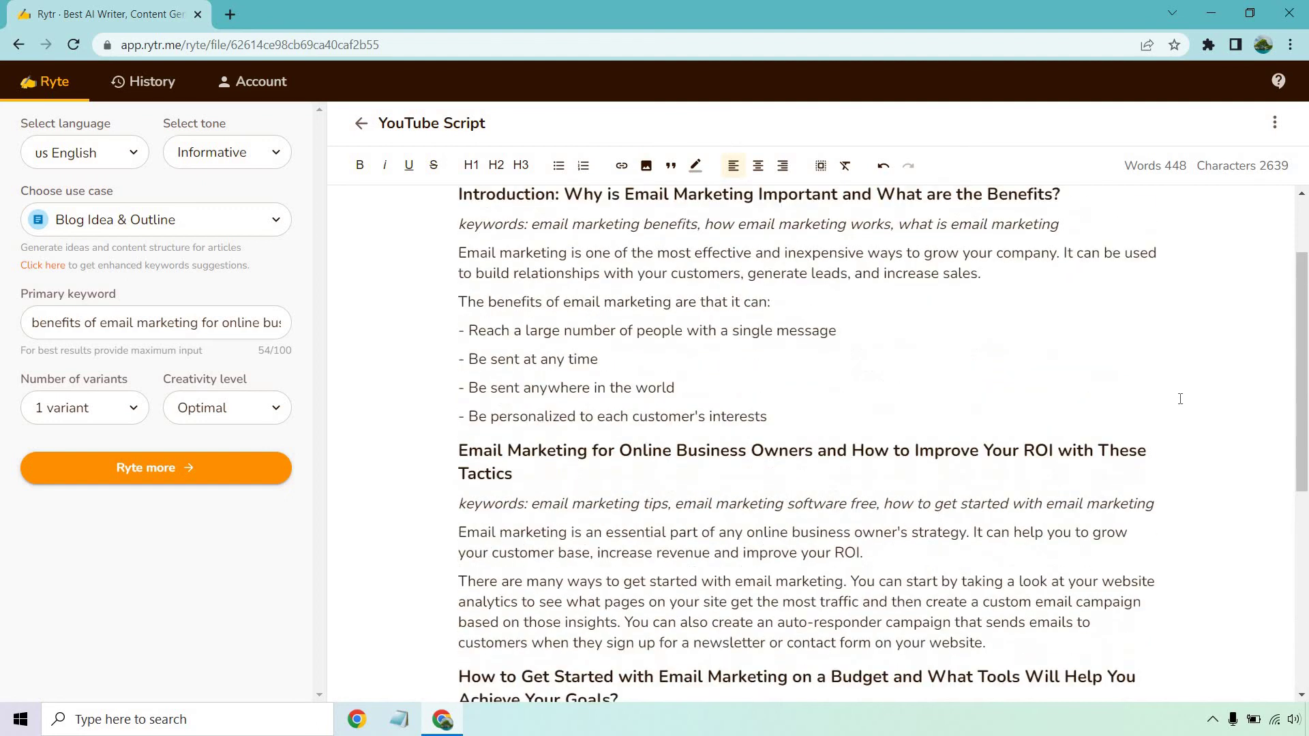